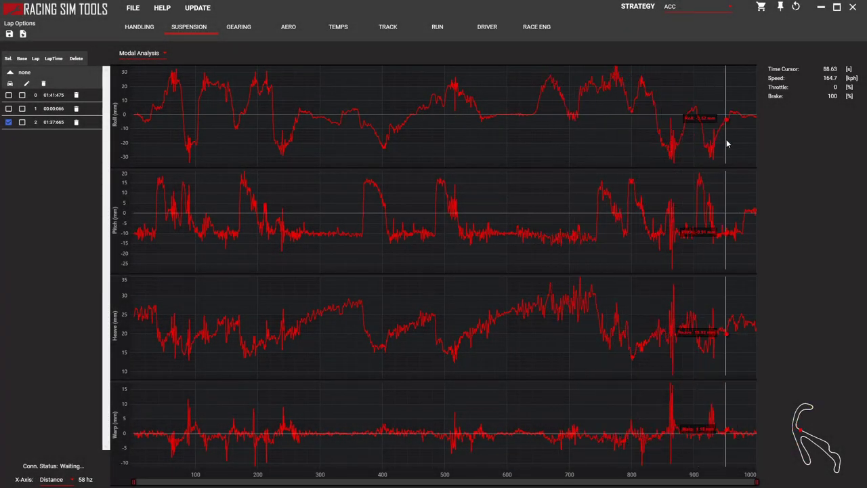
View the suspension analysis of lap 2 as Traction Circle and Lat. Stiffness Distribution graphs
{"action": "left_click", "coordinate": [152, 56]}
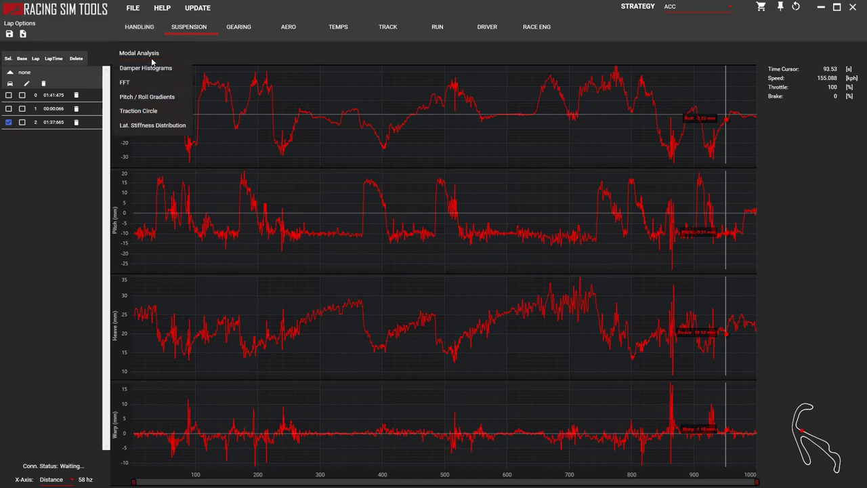
{"action": "left_click", "coordinate": [166, 113]}
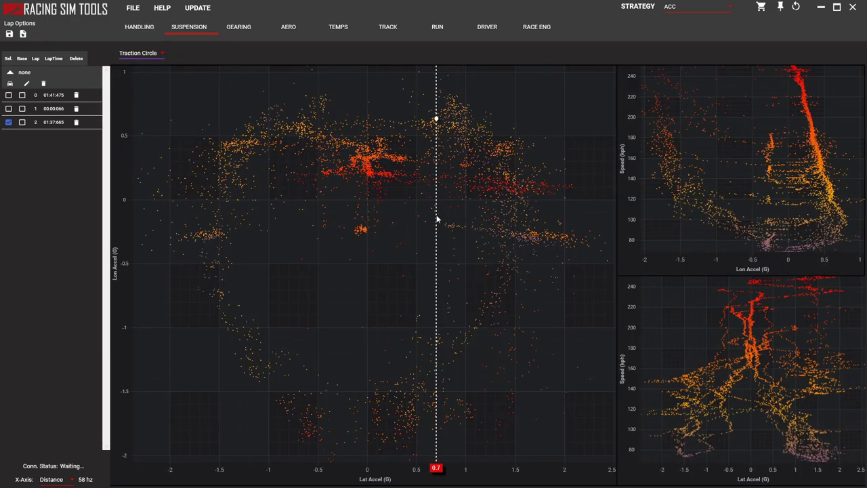
{"action": "left_click", "coordinate": [162, 53]}
{"action": "left_click", "coordinate": [163, 126]}
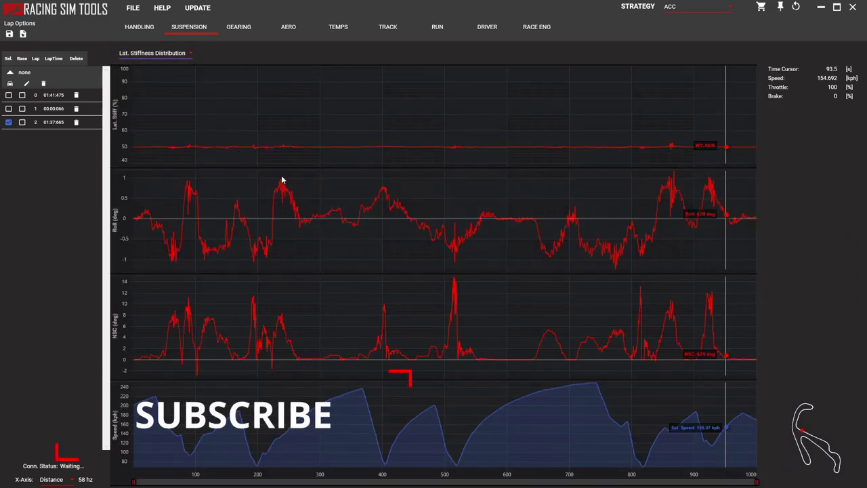
View the gearing analysis of lap 2 through its RPM Histogram, RPM Gearing and Theoretical RPM graphs
{"action": "left_click", "coordinate": [239, 27]}
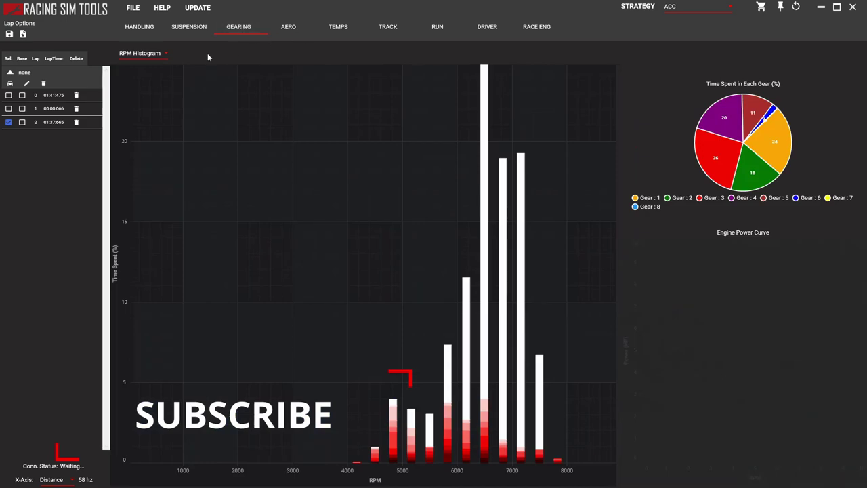
{"action": "left_click", "coordinate": [139, 58]}
{"action": "left_click", "coordinate": [146, 68]}
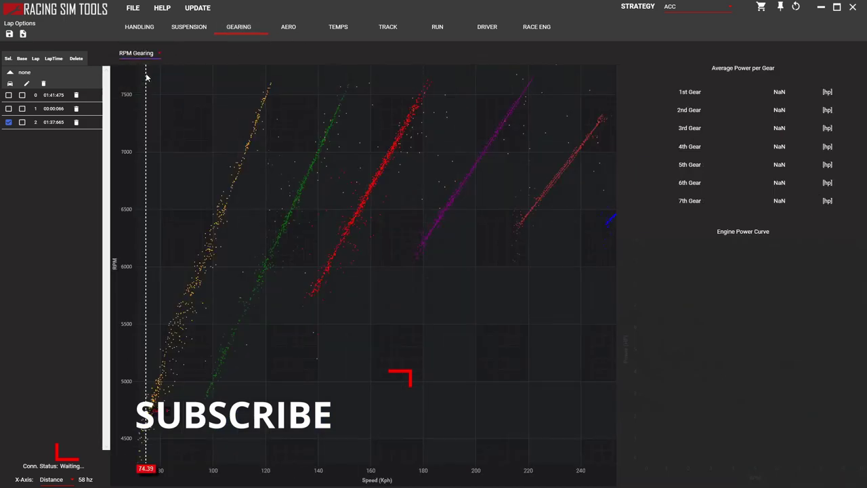
{"action": "left_click", "coordinate": [142, 58]}
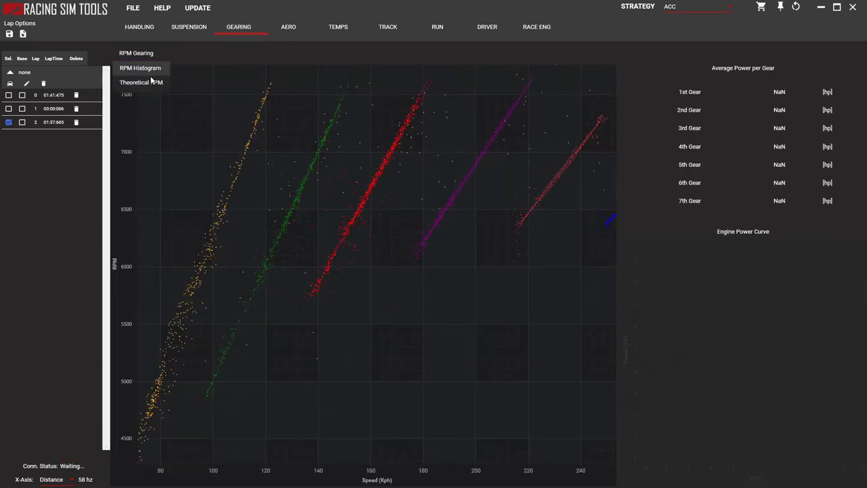
{"action": "left_click", "coordinate": [150, 80]}
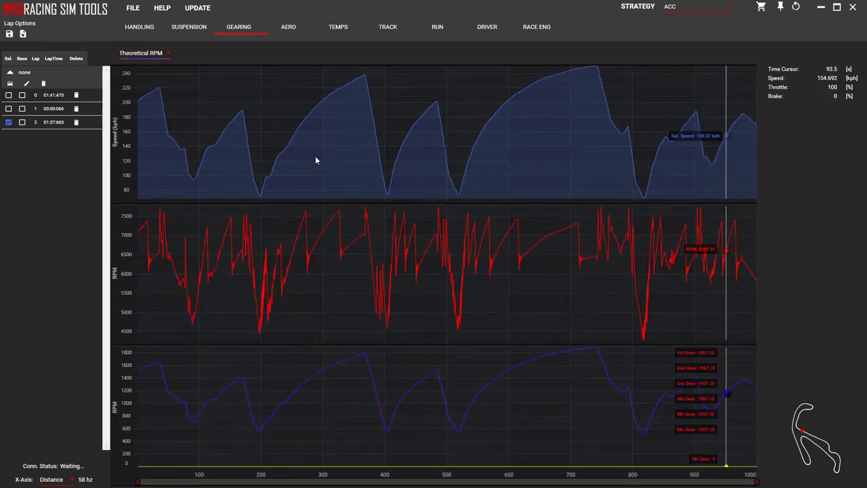
Show the aero Downforce Efficiency graphs and move the time cursor to about 61 s
{"action": "left_click", "coordinate": [290, 31]}
{"action": "left_click", "coordinate": [174, 55]}
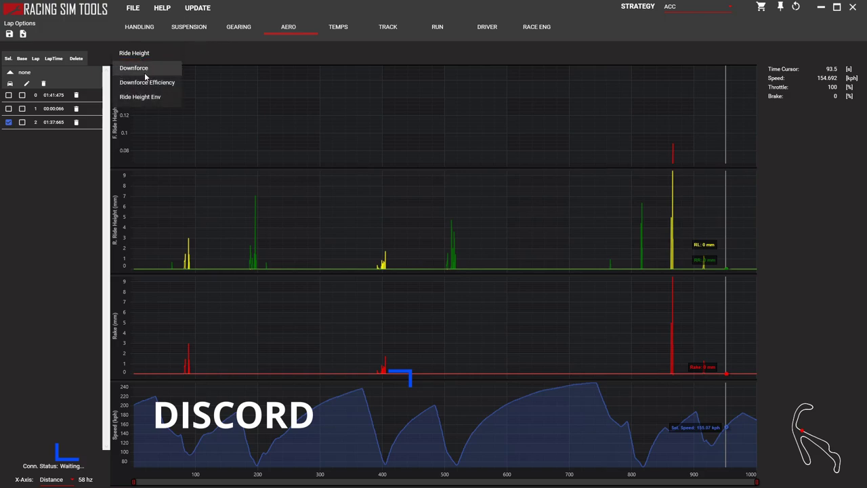
{"action": "left_click", "coordinate": [150, 83]}
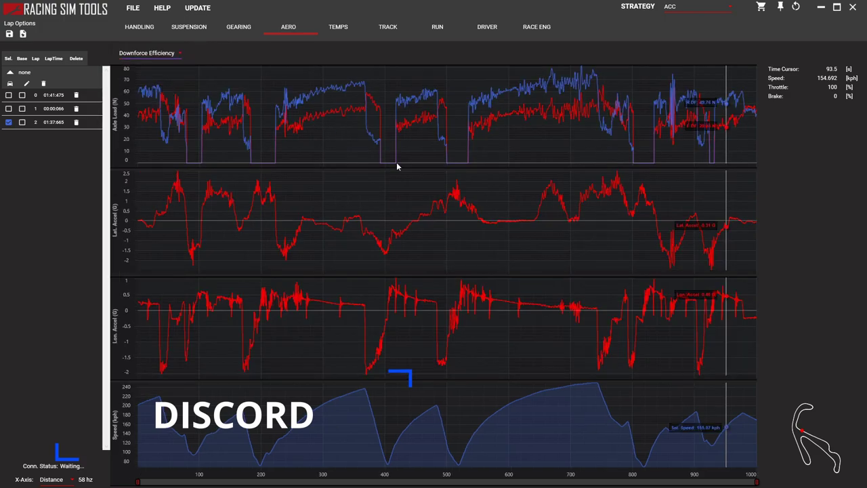
{"action": "left_click_drag", "start_coordinate": [414, 196], "coordinate": [503, 212]}
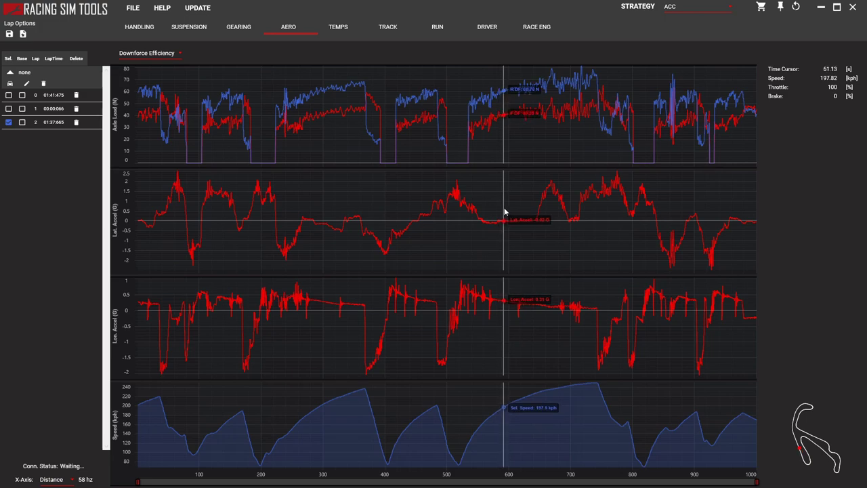
Switch the aero analysis to the Downforce graphs and move the time cursor to about 71 s
{"action": "left_click", "coordinate": [143, 52]}
{"action": "left_click", "coordinate": [146, 83]}
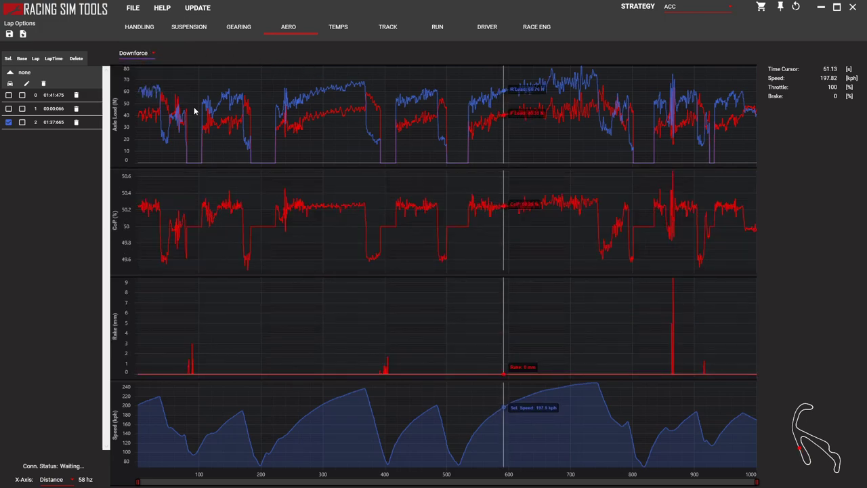
{"action": "left_click_drag", "start_coordinate": [506, 215], "coordinate": [594, 222]}
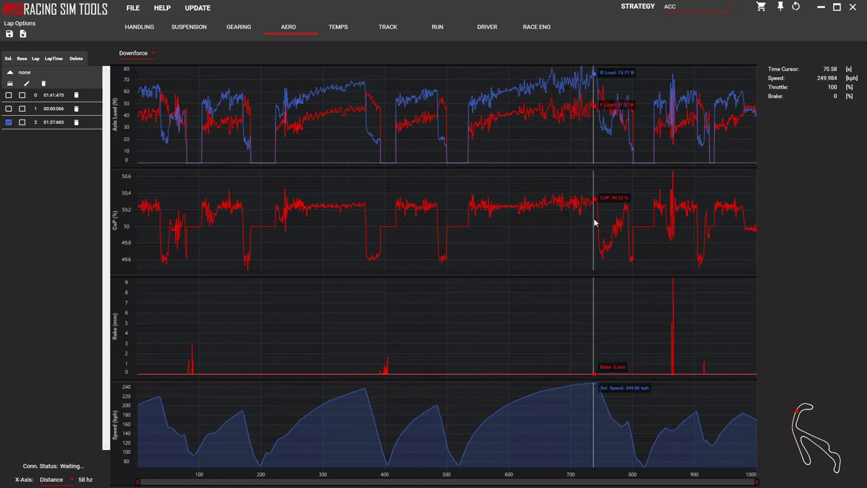
Browse the temperature and track analysis pages
{"action": "left_click", "coordinate": [342, 31]}
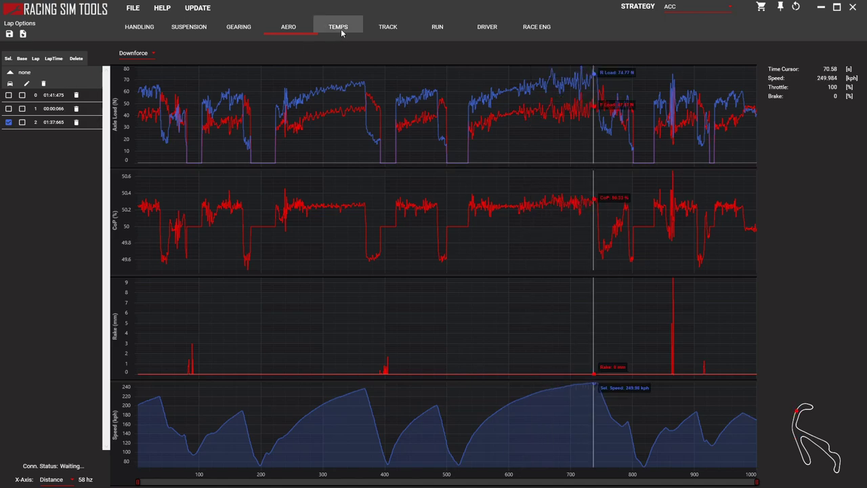
{"action": "left_click", "coordinate": [383, 29]}
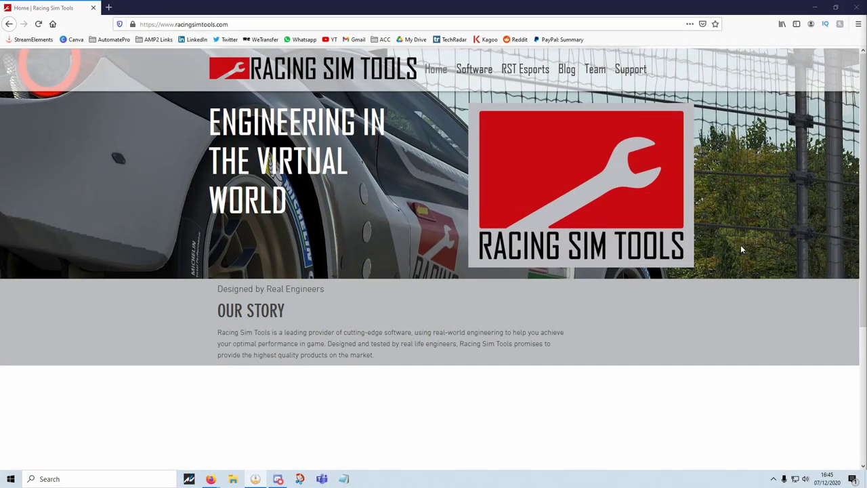
In the web browser, look over the Racing Sim Tools home page and its blog
{"action": "scroll", "coordinate": [483, 426], "scroll_direction": "down", "scroll_amount": 5}
{"action": "scroll", "coordinate": [484, 366], "scroll_direction": "up", "scroll_amount": 5}
{"action": "mouse_move", "coordinate": [509, 77]}
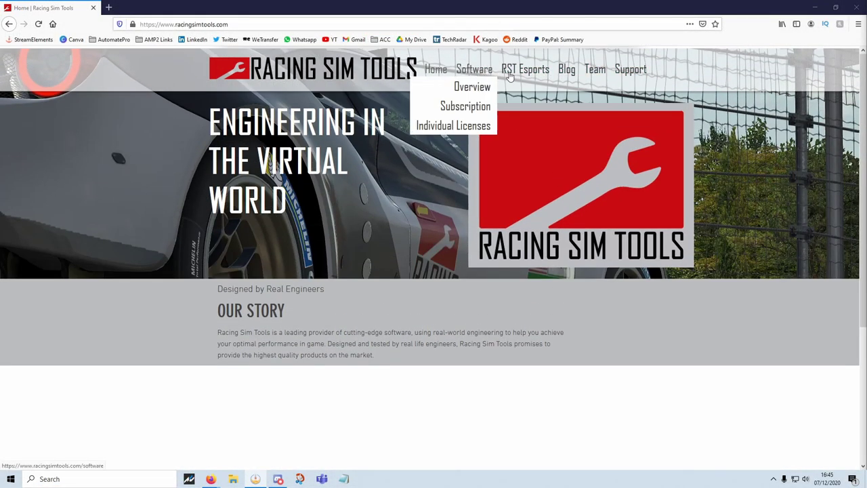
{"action": "left_click", "coordinate": [579, 82]}
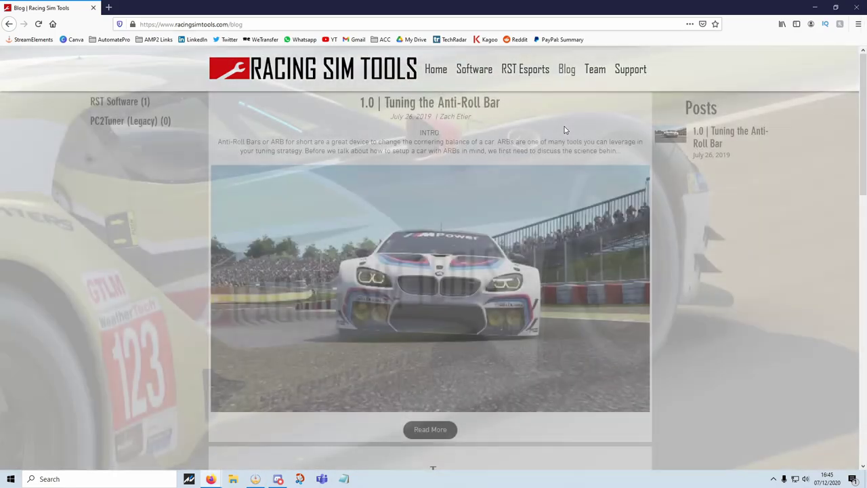
{"action": "scroll", "coordinate": [552, 183], "scroll_direction": "down", "scroll_amount": 5}
{"action": "scroll", "coordinate": [549, 176], "scroll_direction": "up", "scroll_amount": 5}
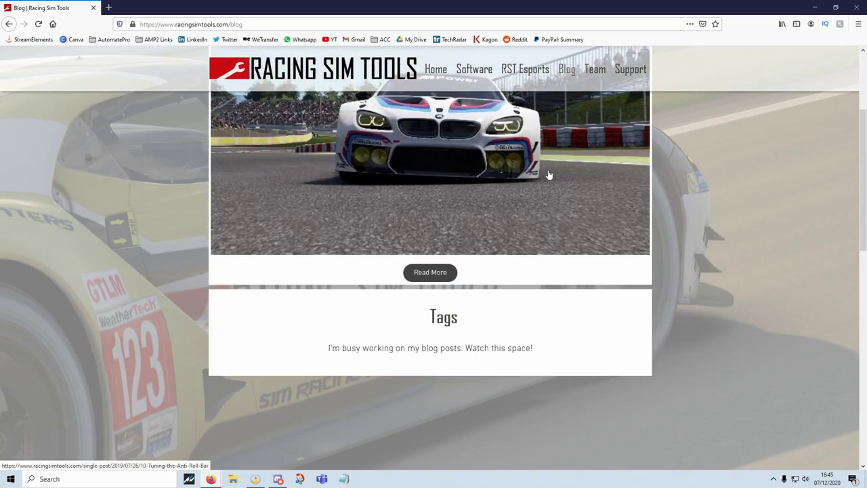
Open the software overview page and step through the RST Software screenshot gallery to the FFT image
{"action": "mouse_move", "coordinate": [480, 72]}
{"action": "left_click", "coordinate": [481, 90]}
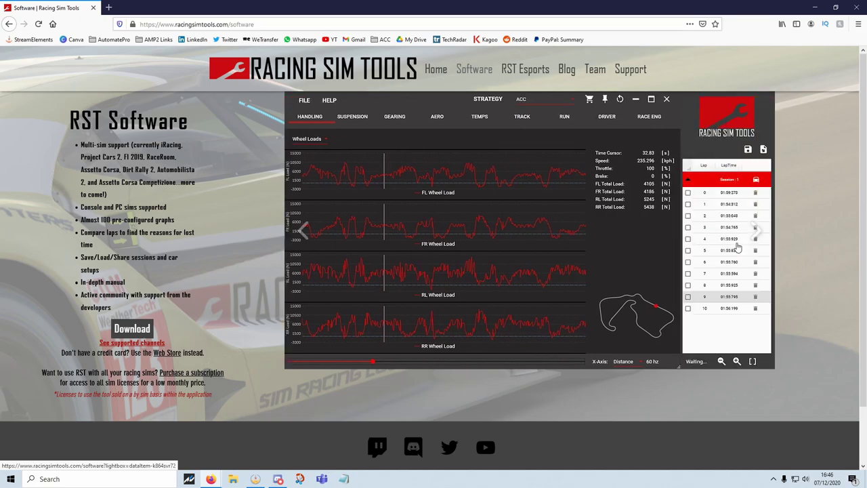
{"action": "left_click", "coordinate": [759, 234]}
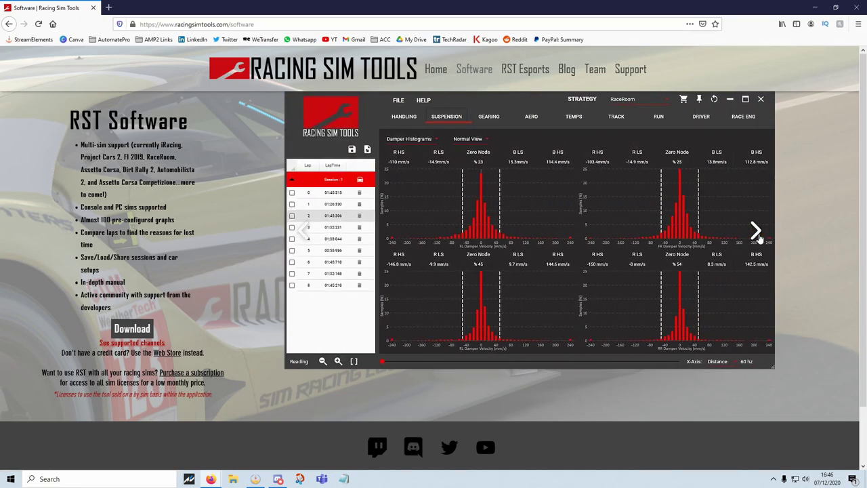
{"action": "left_click", "coordinate": [757, 232]}
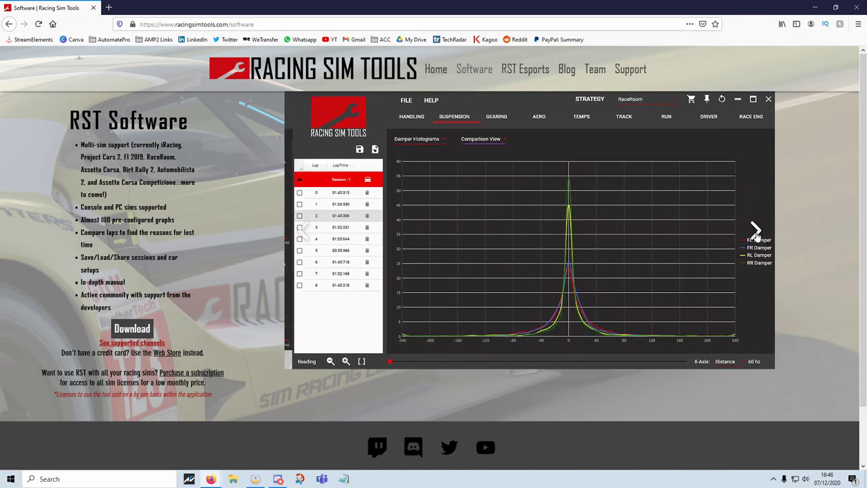
{"action": "left_click", "coordinate": [756, 231]}
Open the software subscription page and review the available pricing plans and add-ons
{"action": "mouse_move", "coordinate": [468, 73]}
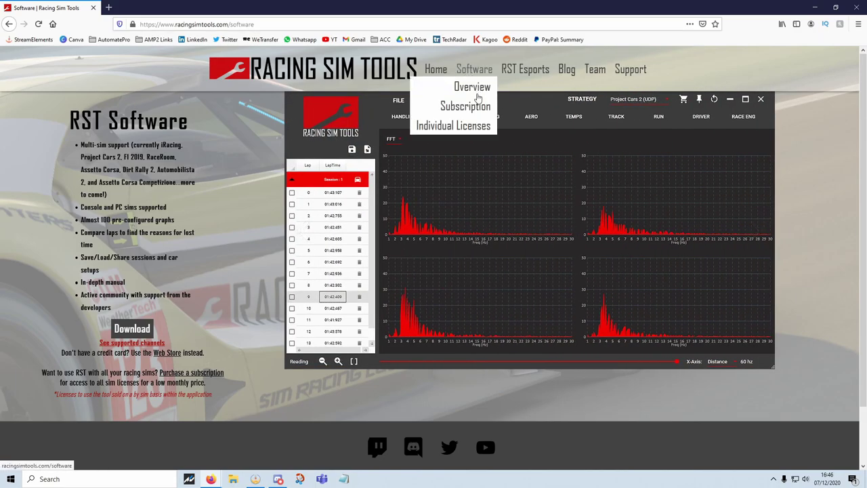
{"action": "left_click", "coordinate": [472, 107]}
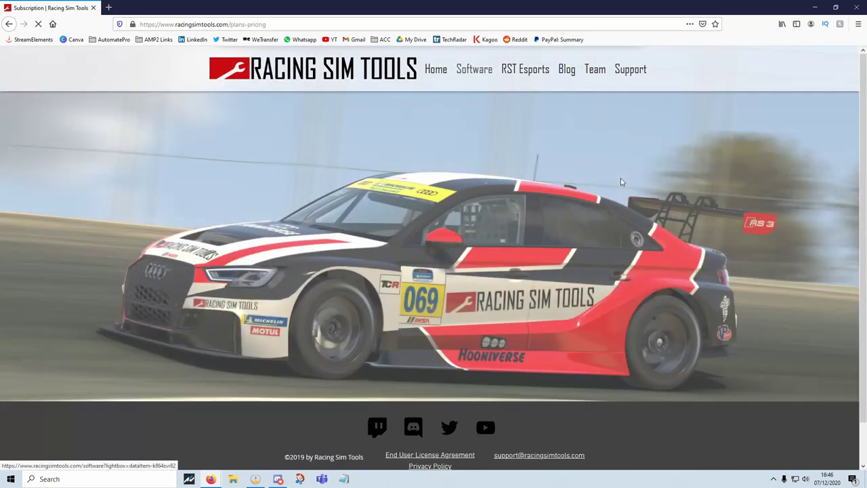
{"action": "scroll", "coordinate": [674, 168], "scroll_direction": "down", "scroll_amount": 1}
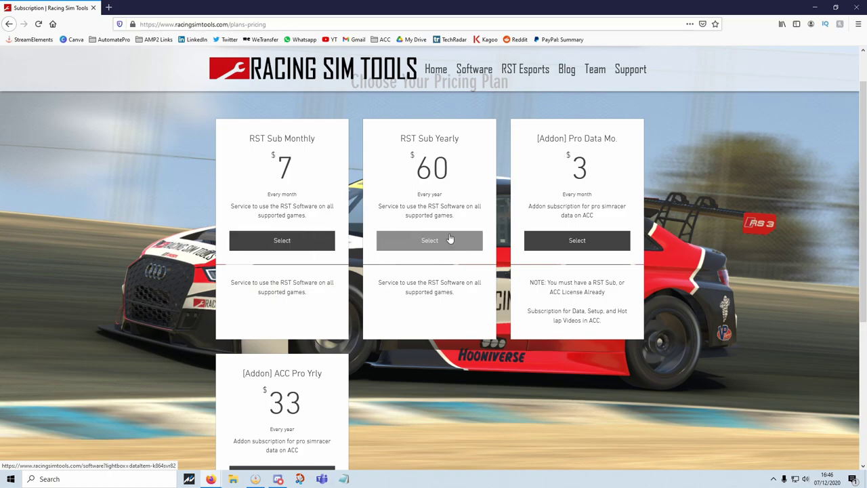
Open the Individual Licenses store and review the licences offered for each racing sim
{"action": "mouse_move", "coordinate": [468, 71]}
{"action": "left_click", "coordinate": [467, 129]}
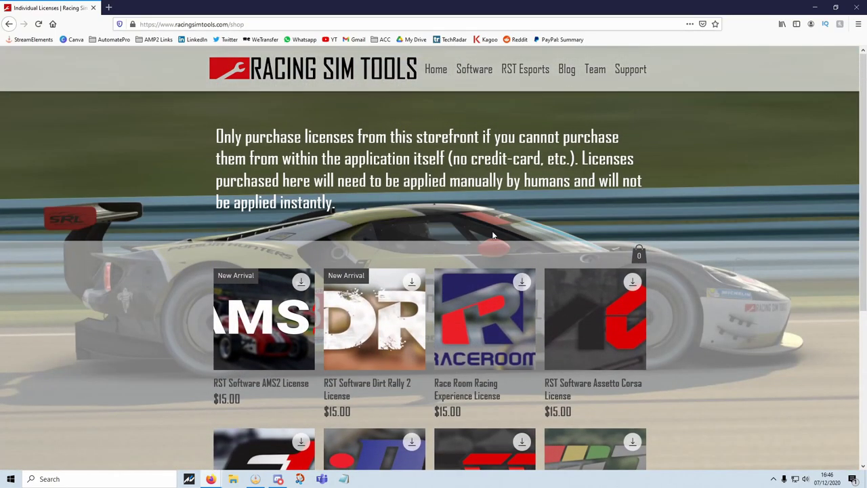
{"action": "scroll", "coordinate": [508, 233], "scroll_direction": "down", "scroll_amount": 3}
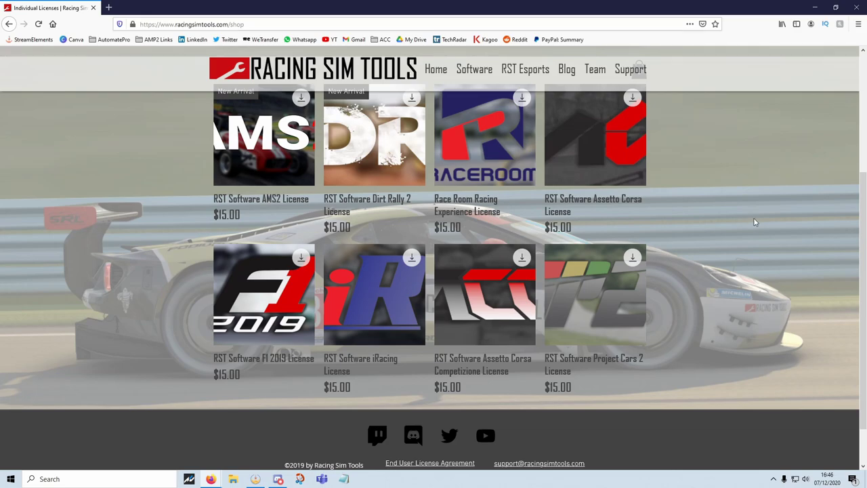
{"action": "scroll", "coordinate": [453, 162], "scroll_direction": "up", "scroll_amount": 3}
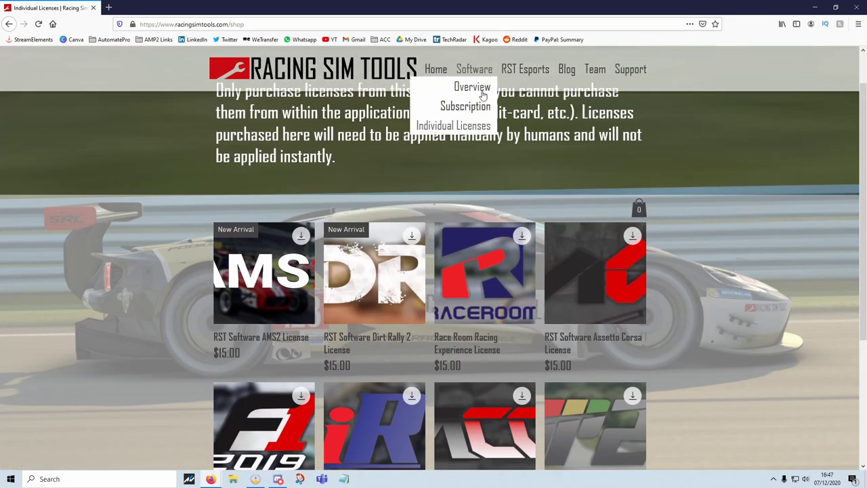
Visit the website's support form and read through the development team's profiles
{"action": "mouse_move", "coordinate": [552, 73]}
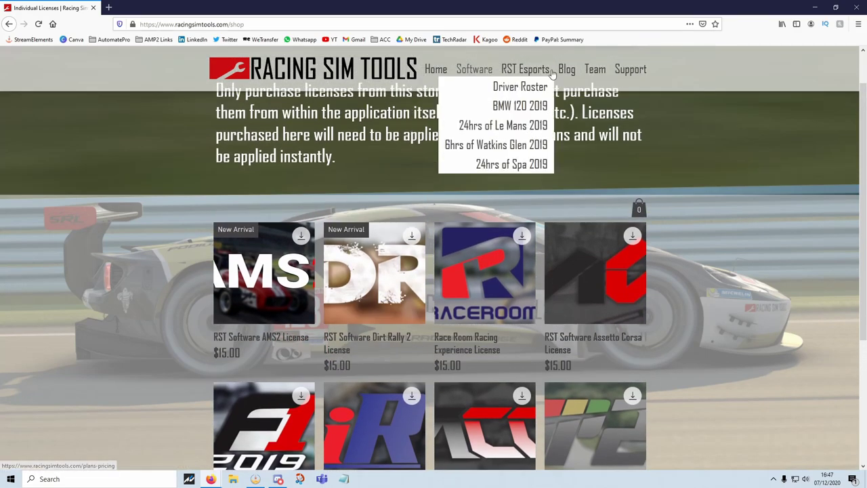
{"action": "left_click", "coordinate": [631, 71]}
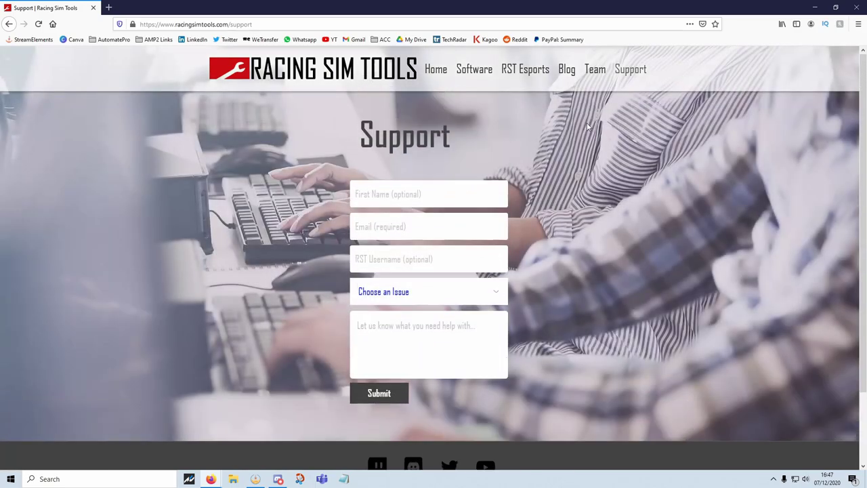
{"action": "left_click", "coordinate": [568, 70]}
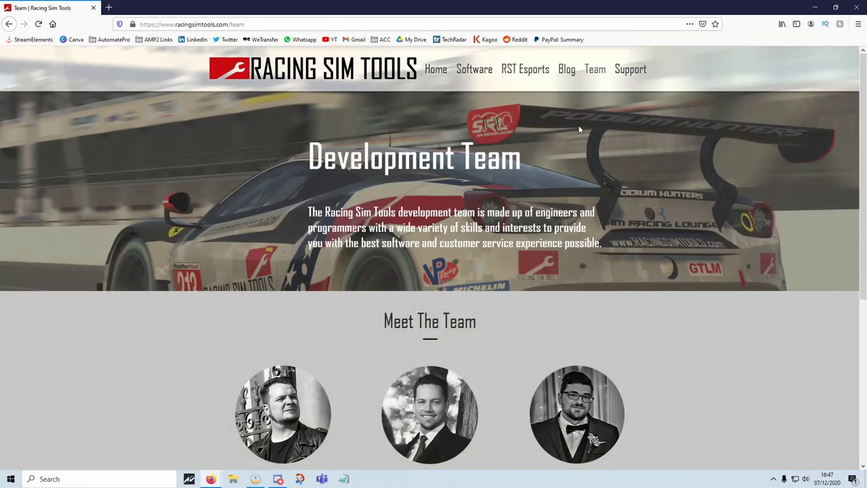
{"action": "scroll", "coordinate": [633, 277], "scroll_direction": "down", "scroll_amount": 2}
{"action": "scroll", "coordinate": [633, 277], "scroll_direction": "down", "scroll_amount": 2}
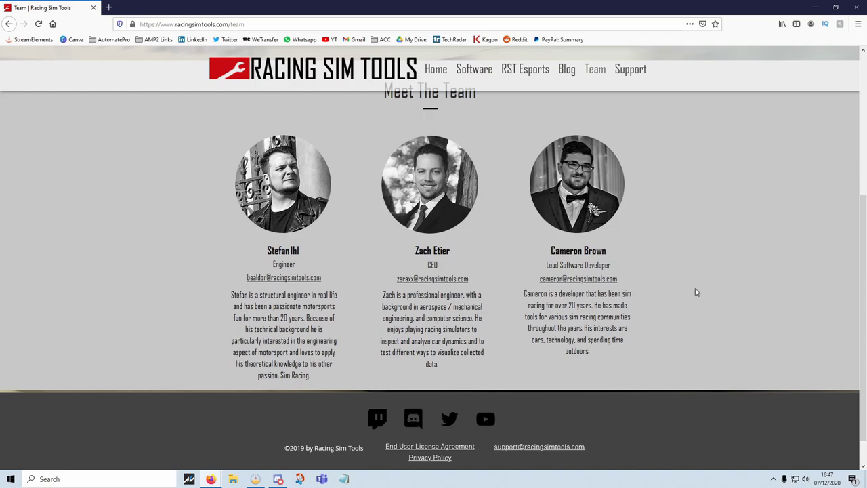
{"action": "scroll", "coordinate": [696, 293], "scroll_direction": "down", "scroll_amount": 1}
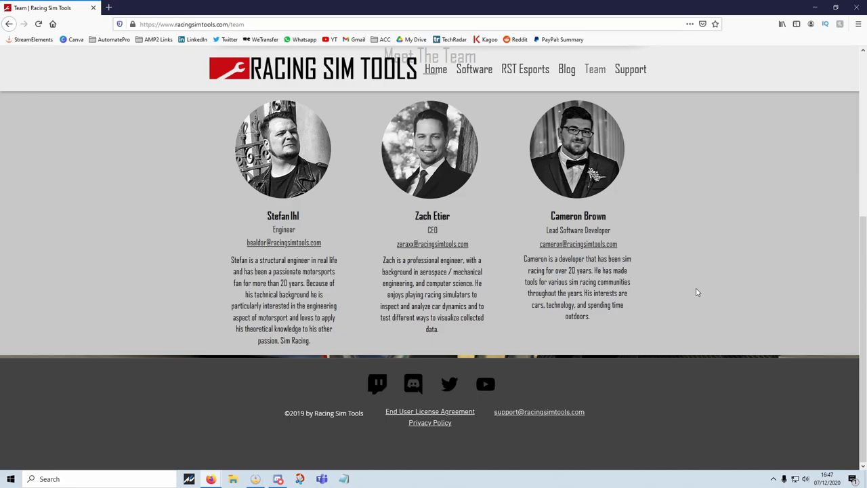
{"action": "scroll", "coordinate": [698, 292], "scroll_direction": "up", "scroll_amount": 5}
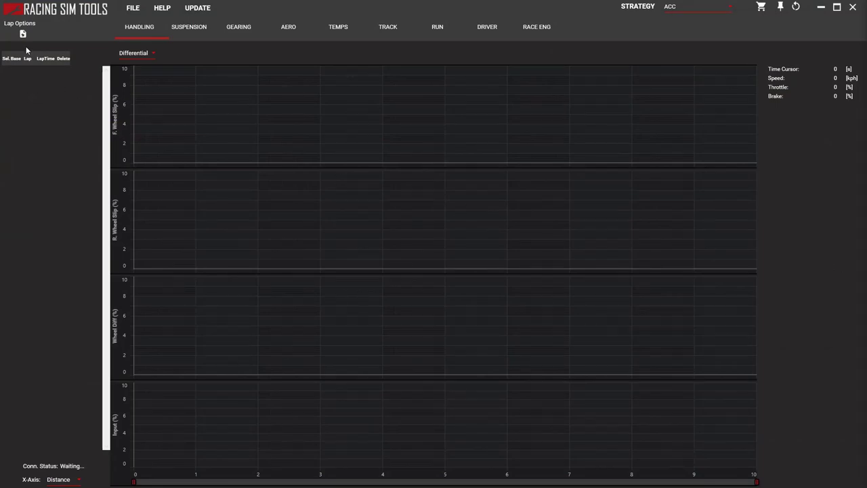
In Racing Sim Tools, load the saved session file and show lap 2 in the driver Throttle Acceptance graphs
{"action": "left_click", "coordinate": [23, 33]}
{"action": "double_click", "coordinate": [112, 66]}
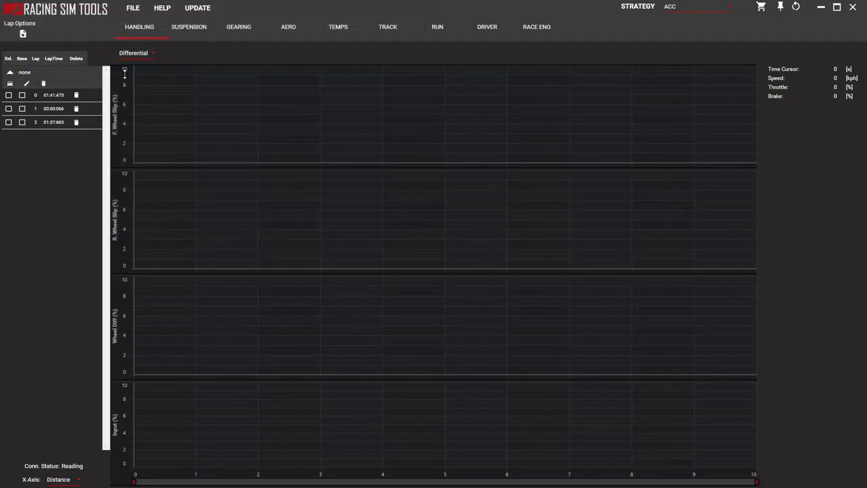
{"action": "left_click", "coordinate": [8, 122]}
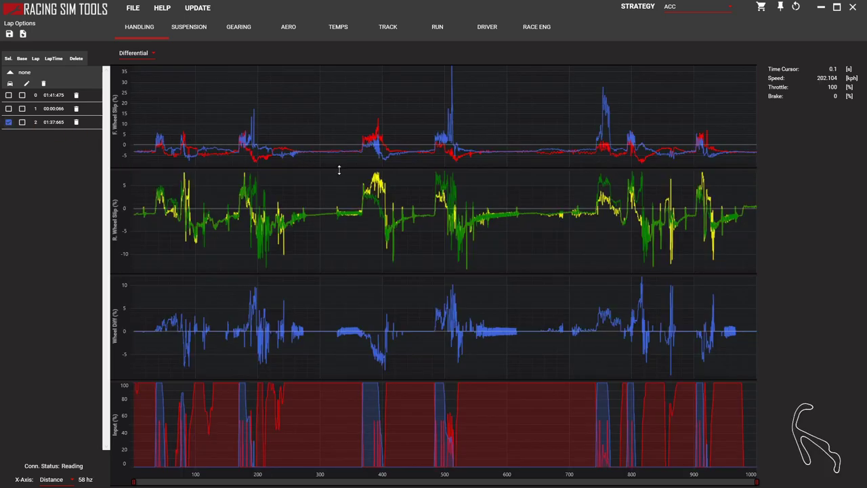
{"action": "left_click", "coordinate": [488, 27]}
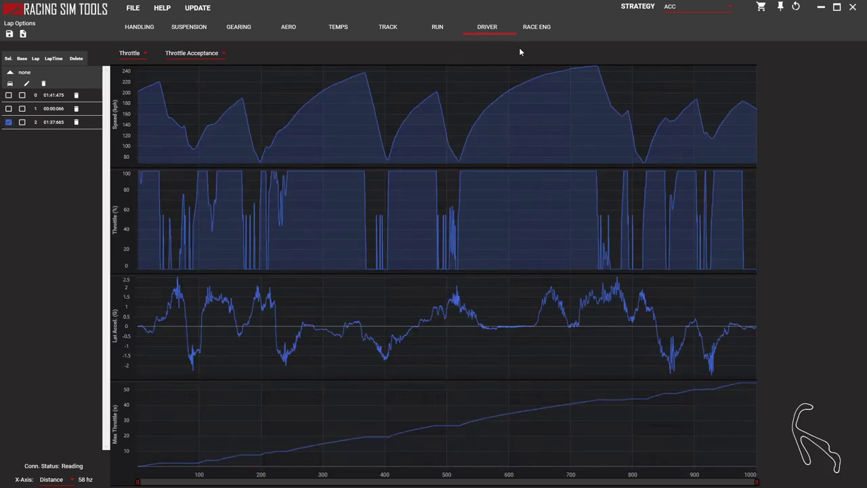
Show the driver Overview graphs and compare lap 2 against lap 0 as the baseline
{"action": "left_click", "coordinate": [138, 56]}
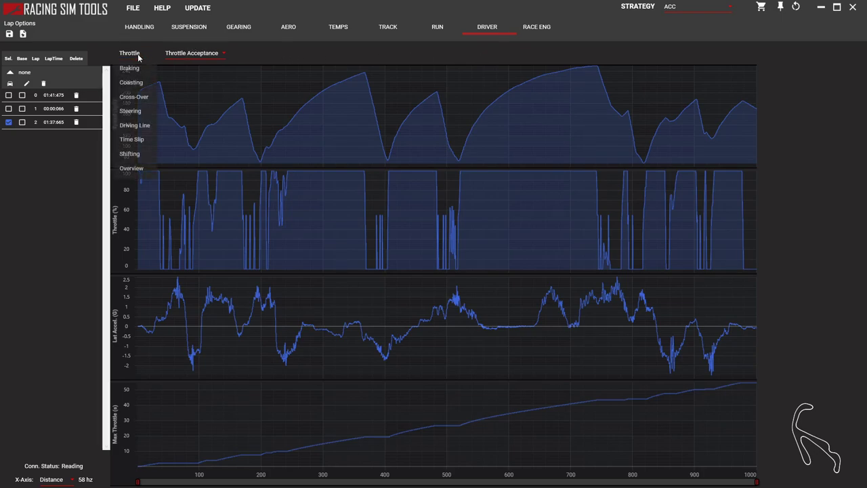
{"action": "left_click", "coordinate": [138, 170]}
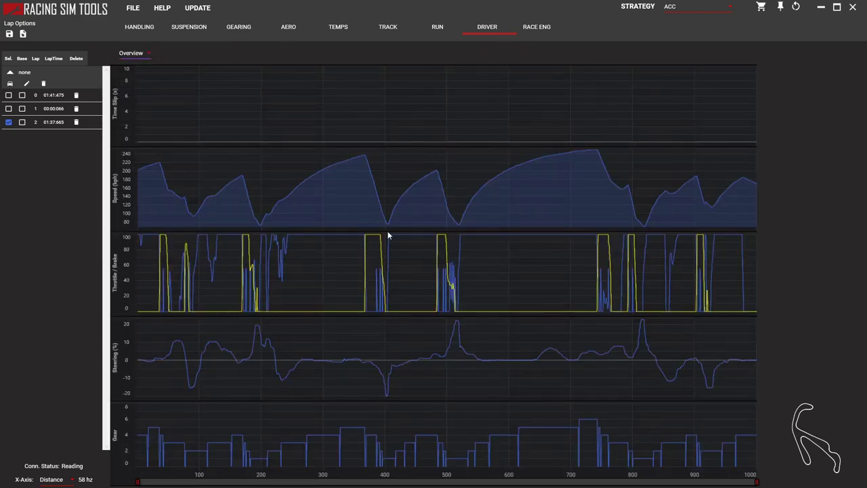
{"action": "left_click", "coordinate": [23, 96]}
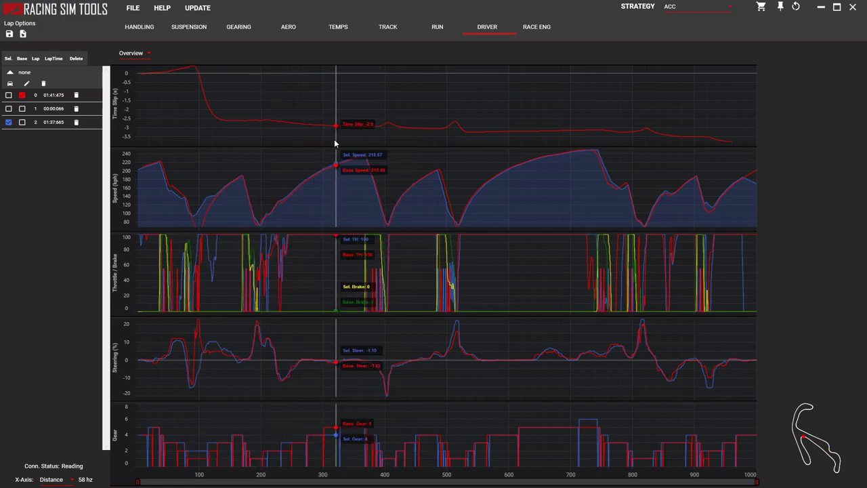
{"action": "scroll", "coordinate": [340, 178], "scroll_direction": "up", "scroll_amount": 1}
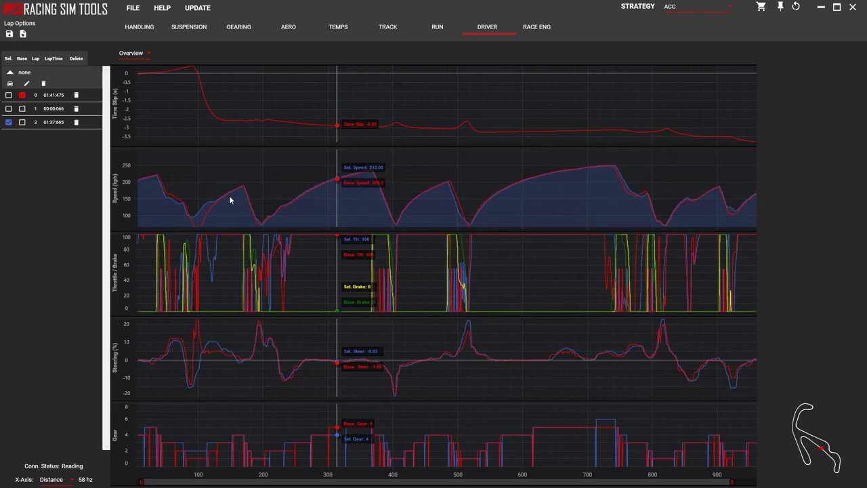
{"action": "scroll", "coordinate": [229, 200], "scroll_direction": "up", "scroll_amount": 1}
{"action": "scroll", "coordinate": [226, 264], "scroll_direction": "up", "scroll_amount": 1}
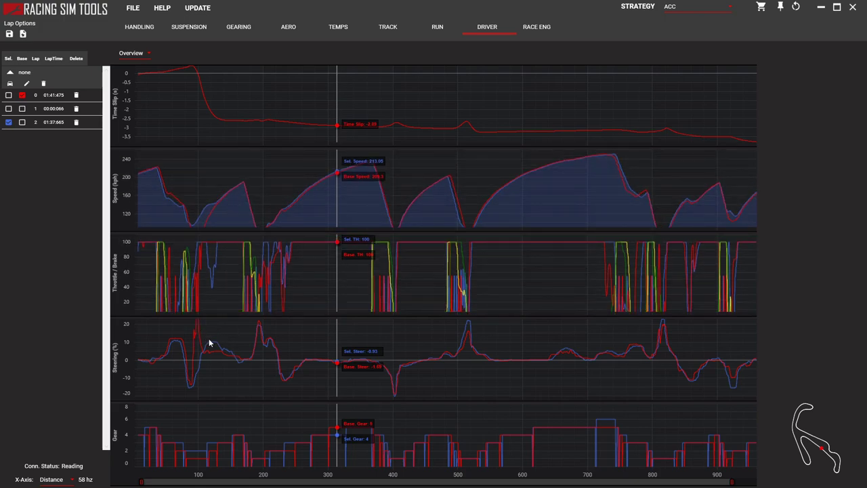
{"action": "scroll", "coordinate": [210, 347], "scroll_direction": "down", "scroll_amount": 1}
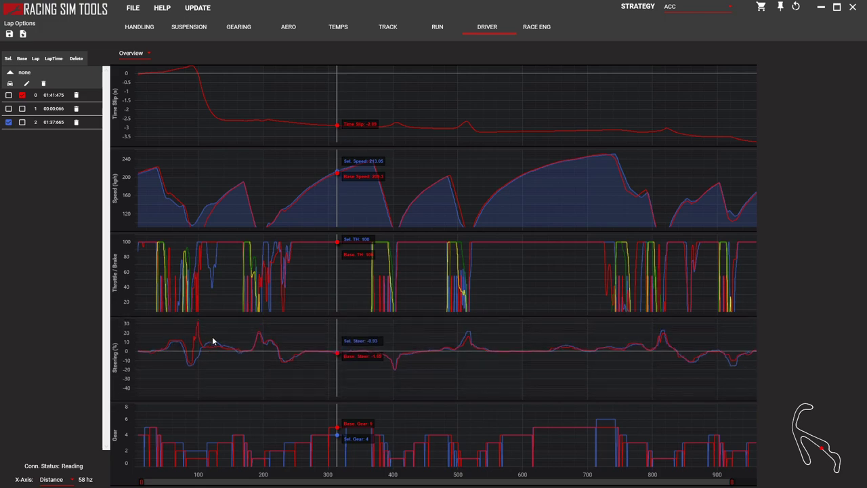
{"action": "scroll", "coordinate": [212, 342], "scroll_direction": "up", "scroll_amount": 1}
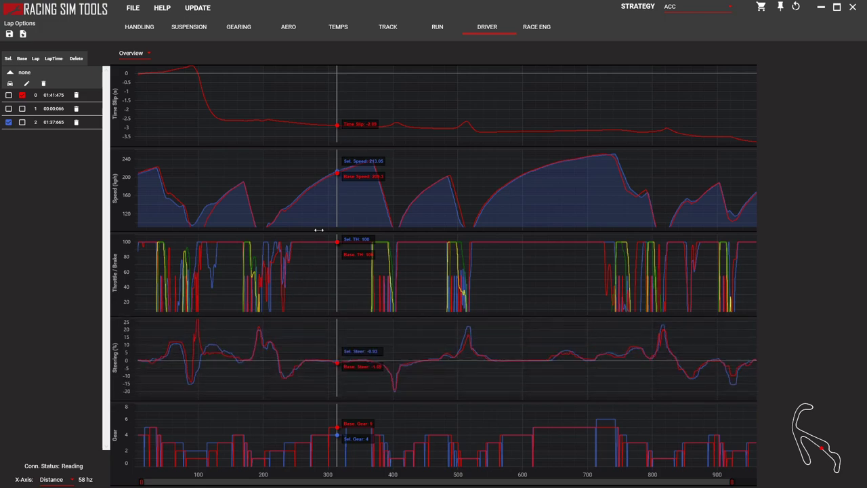
Review the driver Coasting, Cross-Over and Time Slip graphs for the two compared laps
{"action": "left_click", "coordinate": [133, 54]}
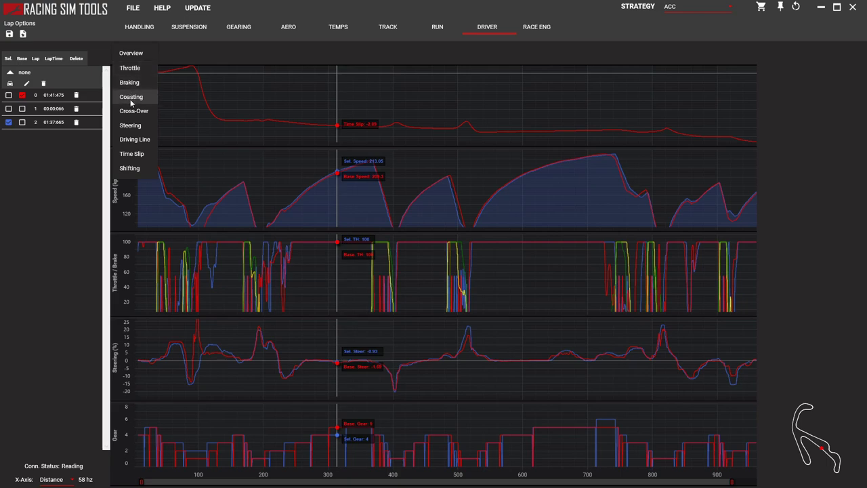
{"action": "left_click", "coordinate": [129, 99]}
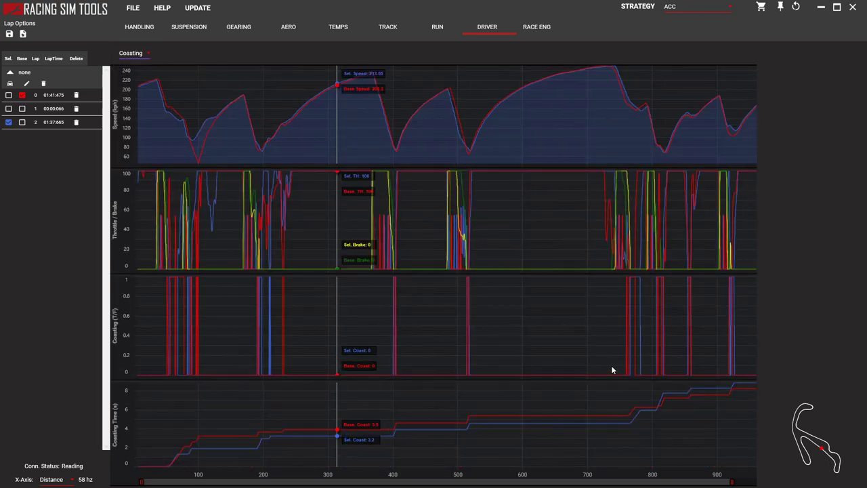
{"action": "left_click", "coordinate": [135, 53]}
{"action": "left_click", "coordinate": [138, 98]}
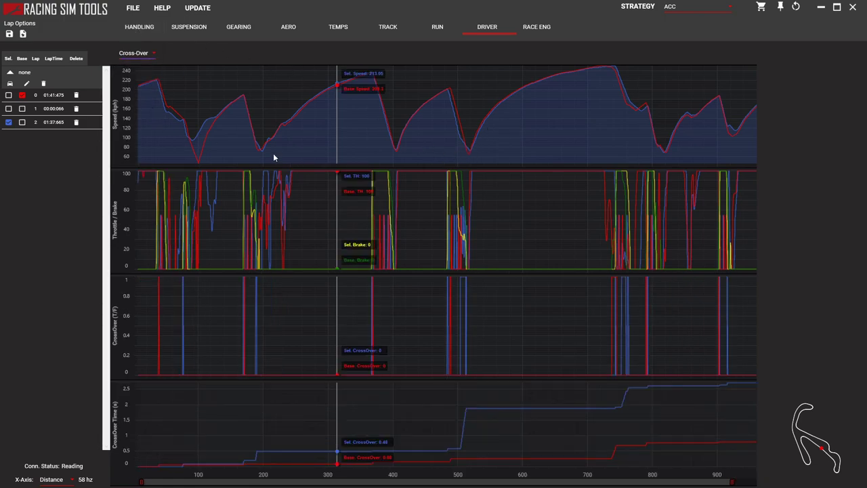
{"action": "left_click", "coordinate": [141, 58]}
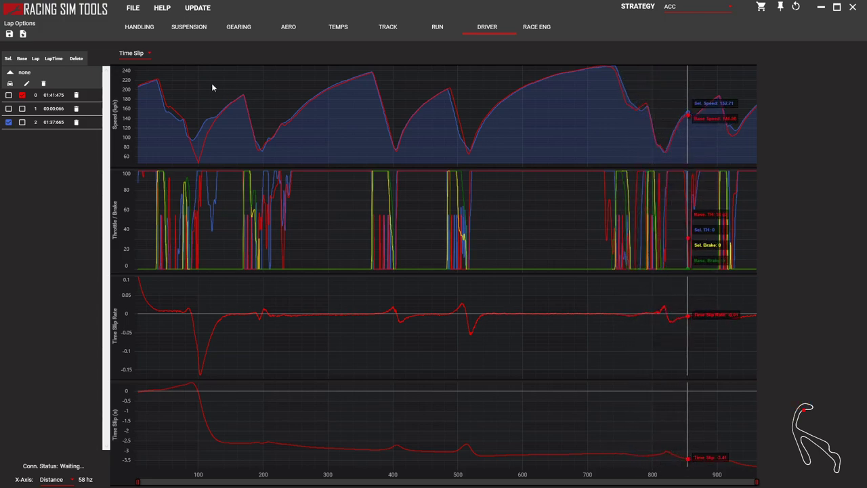
View lap 2's suspension damper histograms in Comparison View, followed by the Pitch / Roll Gradients plots
{"action": "left_click", "coordinate": [188, 27]}
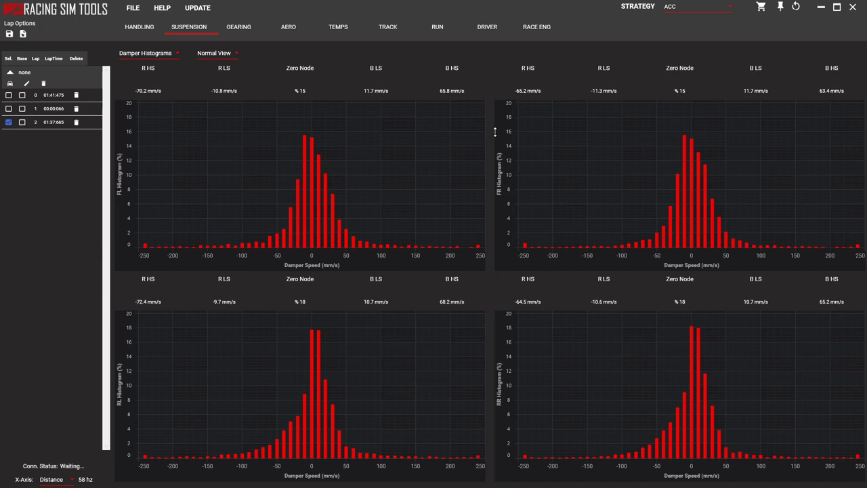
{"action": "left_click", "coordinate": [225, 57]}
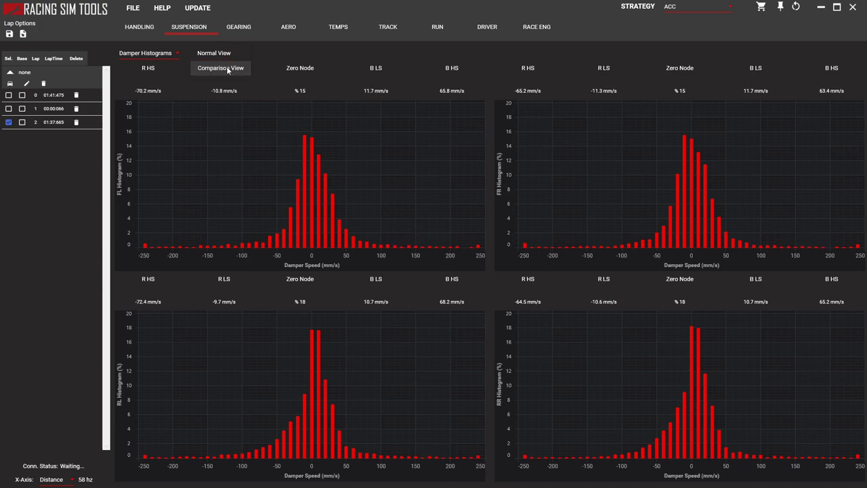
{"action": "left_click", "coordinate": [220, 69]}
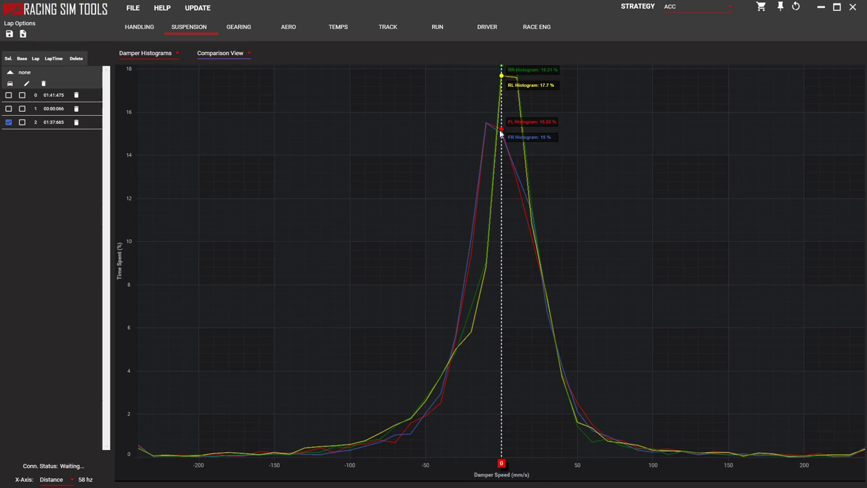
{"action": "left_click", "coordinate": [151, 54]}
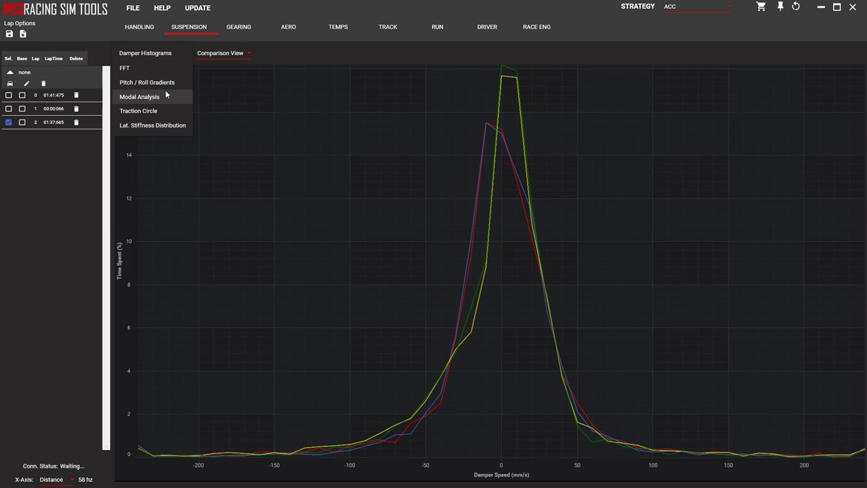
{"action": "left_click", "coordinate": [170, 82]}
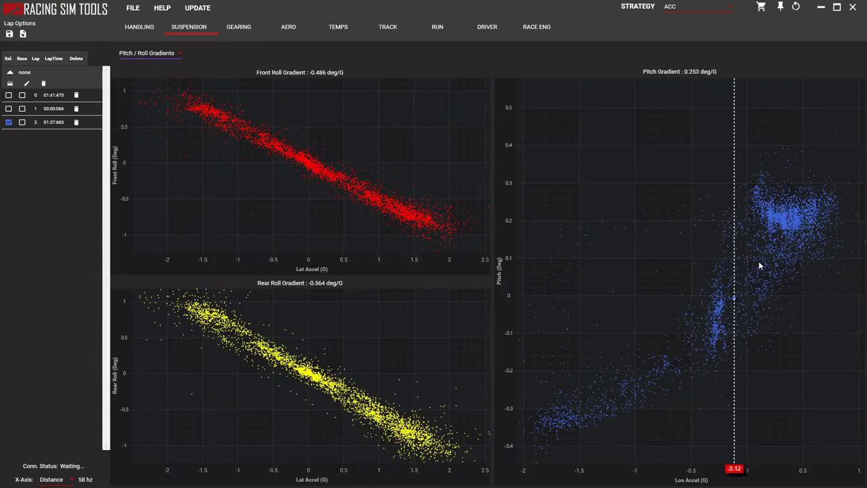
{"action": "left_click", "coordinate": [142, 53]}
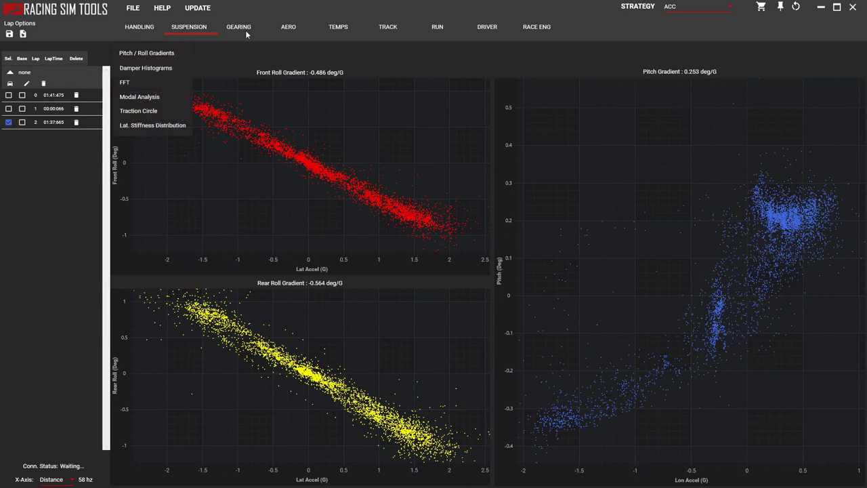
Examine lap 2's aero Ride Height graphs, placing the cursor on the front ride height spike near the end of the lap
{"action": "left_click", "coordinate": [293, 27]}
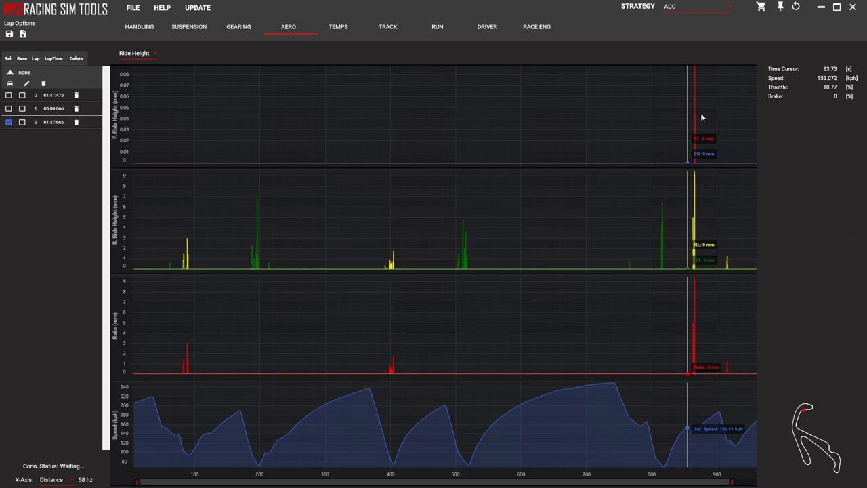
{"action": "left_click_drag", "start_coordinate": [235, 93], "coordinate": [637, 126]}
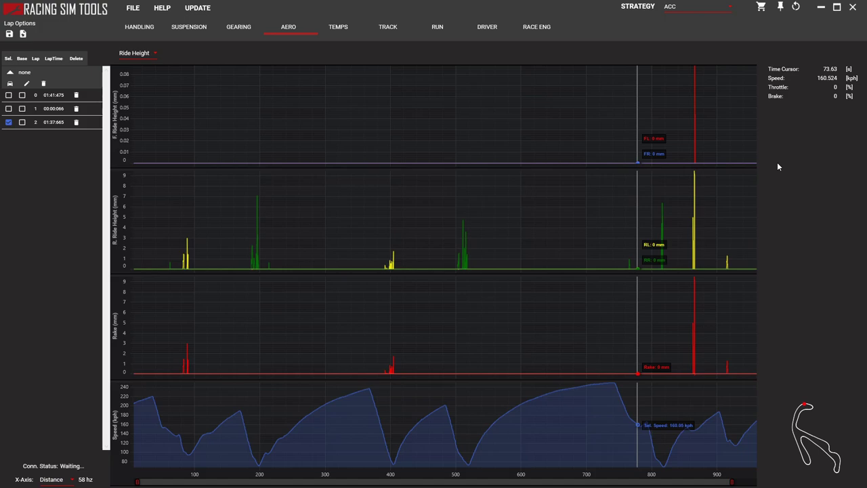
{"action": "left_click", "coordinate": [697, 124]}
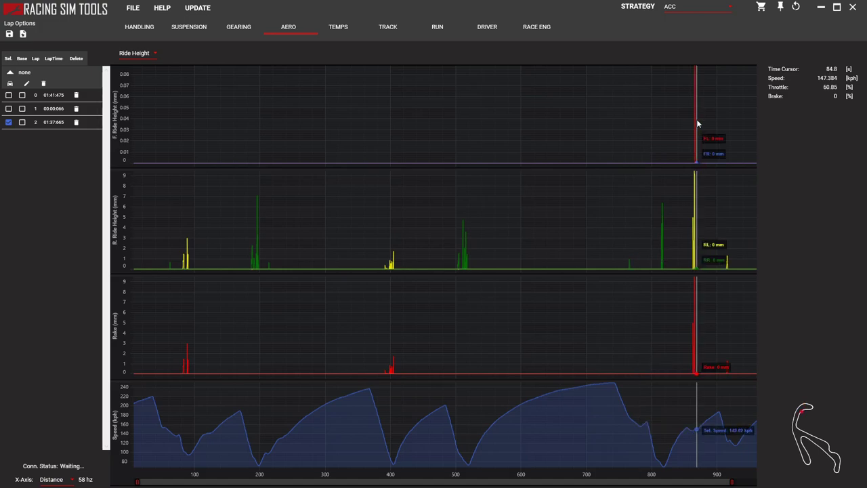
{"action": "left_click_drag", "start_coordinate": [698, 123], "coordinate": [695, 124]}
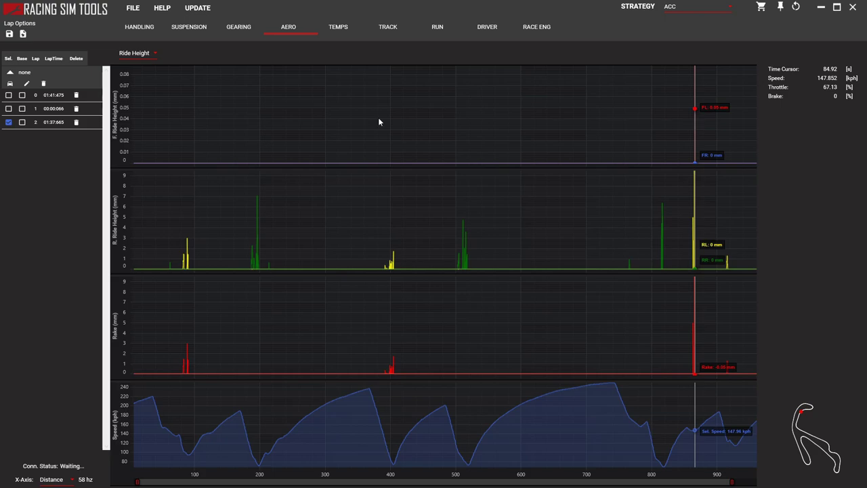
{"action": "scroll", "coordinate": [248, 144], "scroll_direction": "down", "scroll_amount": 1}
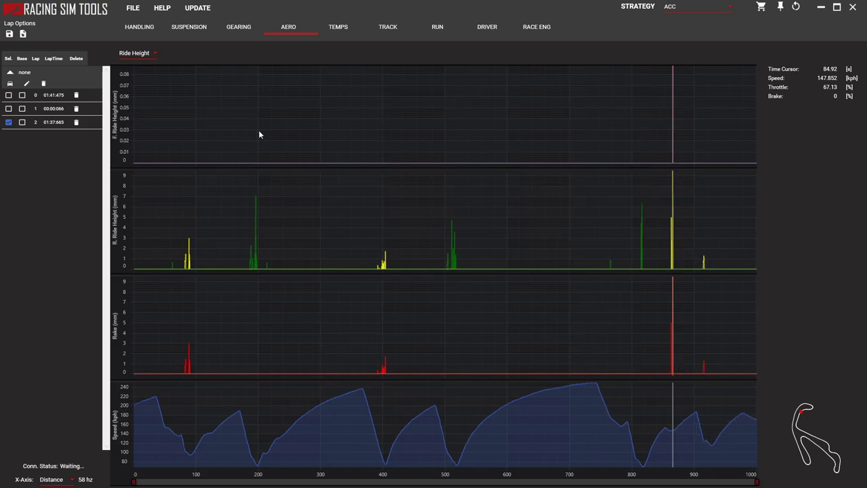
{"action": "left_click", "coordinate": [275, 119]}
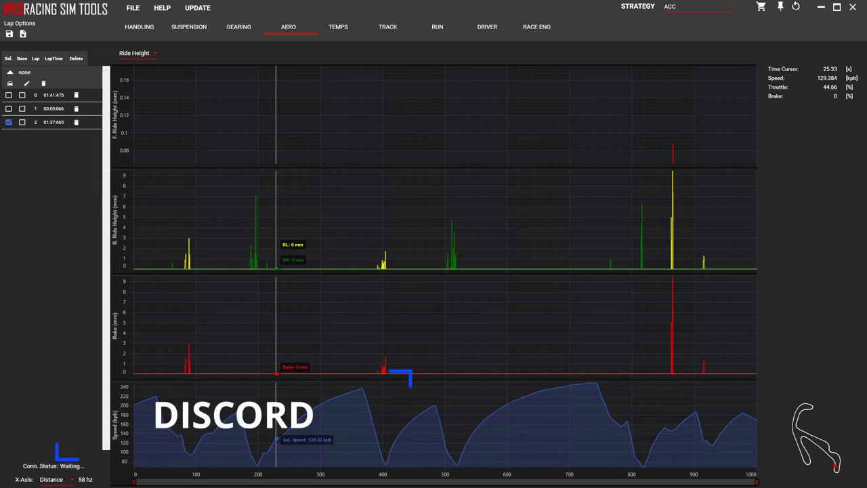
In the car setup, select the 2016 Lexus RC F GT3 [USC10], review its suspension parameters and close the dialog
{"action": "left_click", "coordinate": [10, 83]}
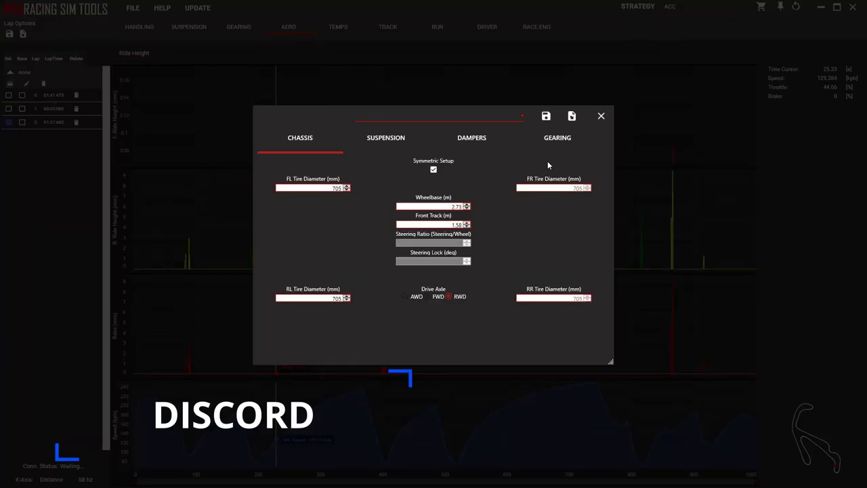
{"action": "left_click", "coordinate": [520, 117]}
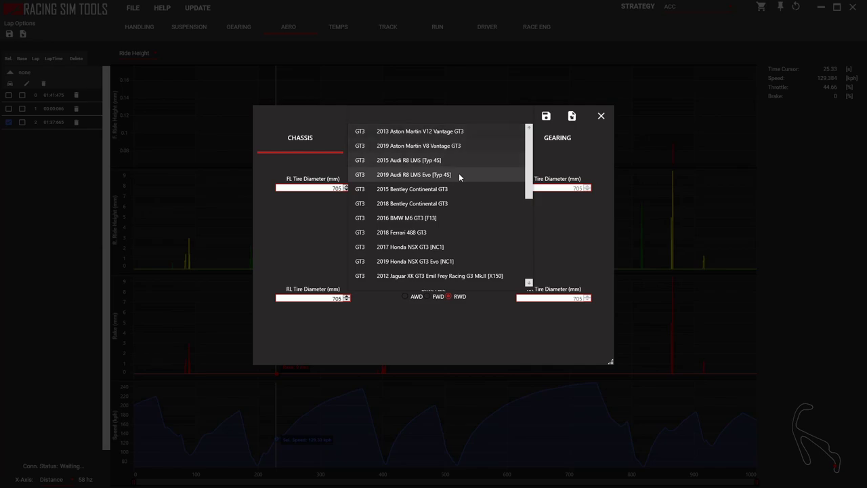
{"action": "scroll", "coordinate": [455, 149], "scroll_direction": "down", "scroll_amount": 2}
{"action": "left_click", "coordinate": [443, 260]}
{"action": "left_click", "coordinate": [369, 143]}
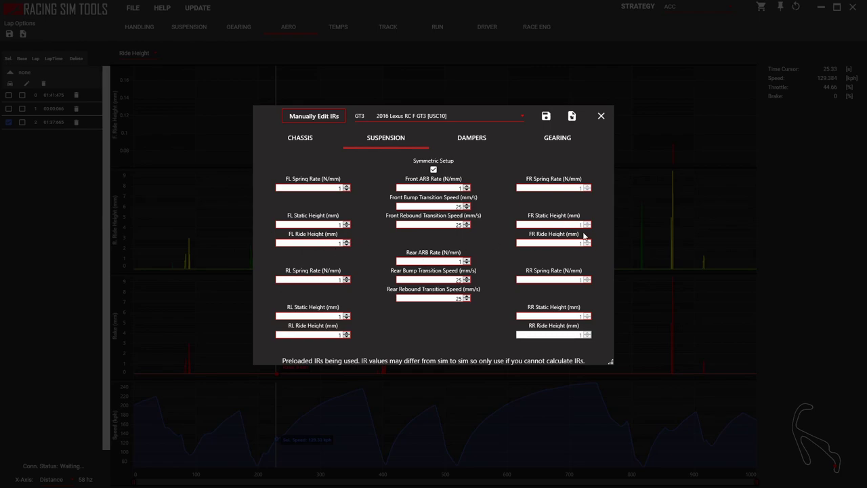
{"action": "left_click", "coordinate": [603, 117]}
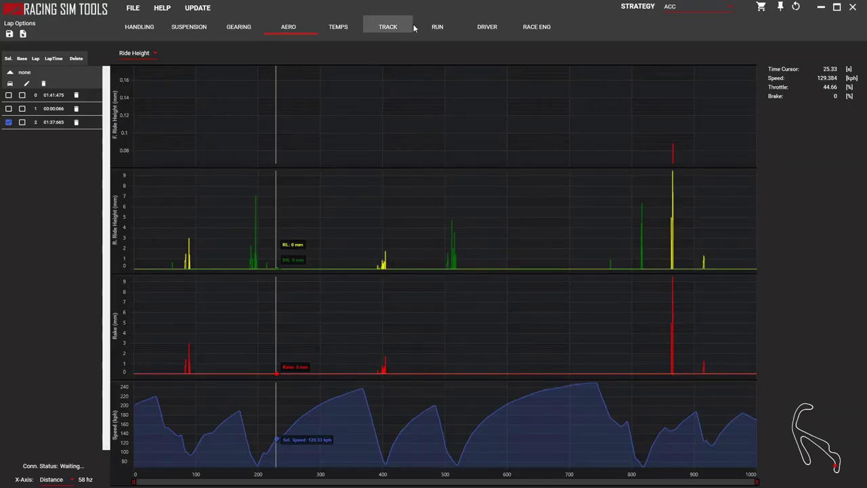
Browse the tire temperature graphs, the track map's Diff Locking and Bumpiness views, and the Handling section
{"action": "left_click", "coordinate": [351, 28]}
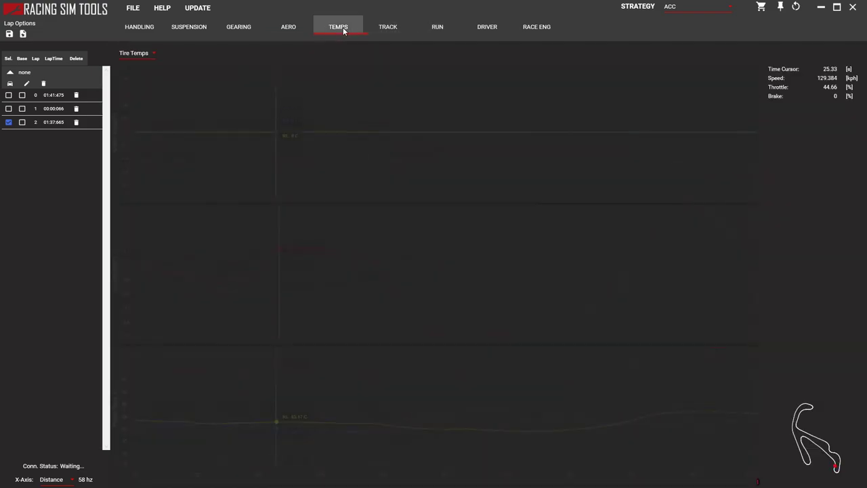
{"action": "left_click", "coordinate": [381, 30]}
{"action": "left_click", "coordinate": [145, 58]}
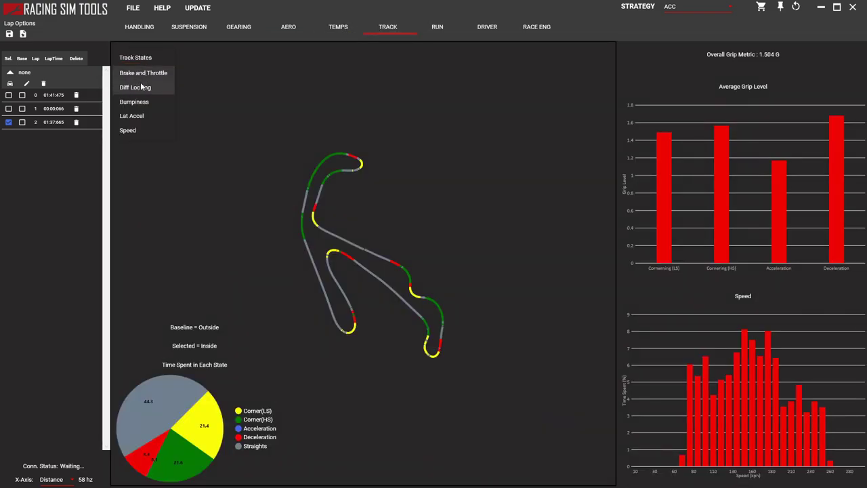
{"action": "left_click", "coordinate": [149, 87]}
{"action": "left_click", "coordinate": [139, 58]}
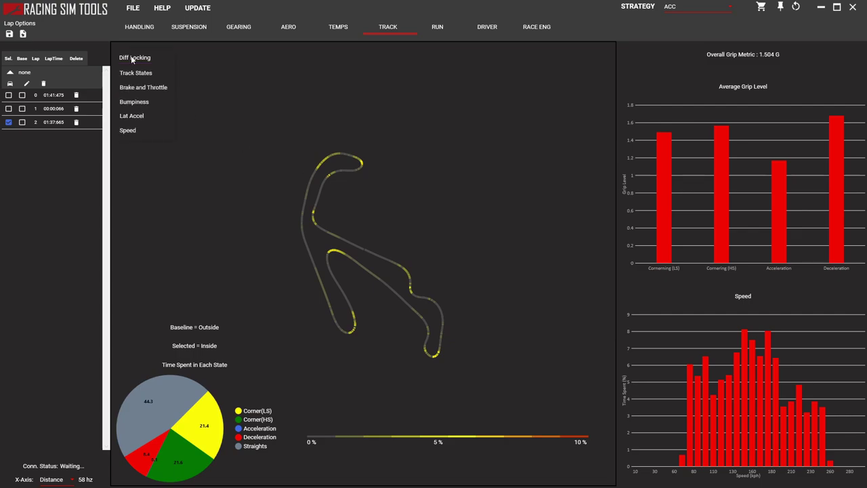
{"action": "left_click", "coordinate": [155, 103]}
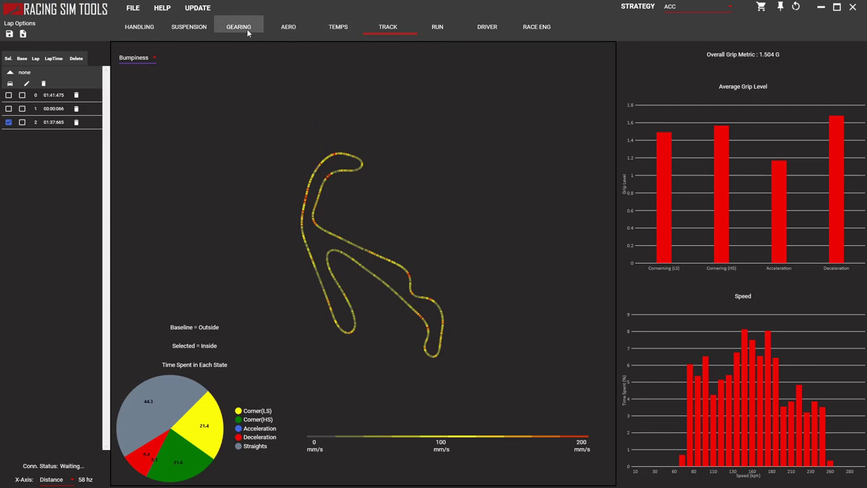
{"action": "left_click", "coordinate": [138, 27]}
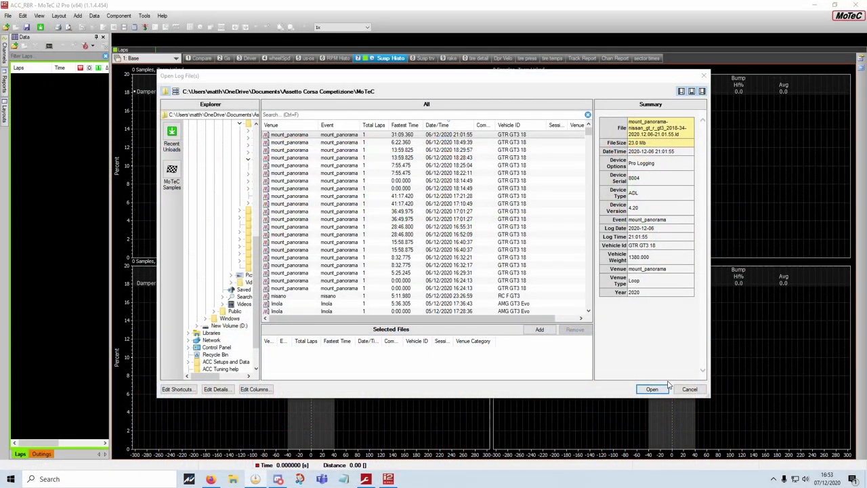
In MoTeC i2 Pro, open the mount_panorama log dated 06/12/2020 21:01:55 and check the options available for the suspension histogram
{"action": "left_click", "coordinate": [662, 389]}
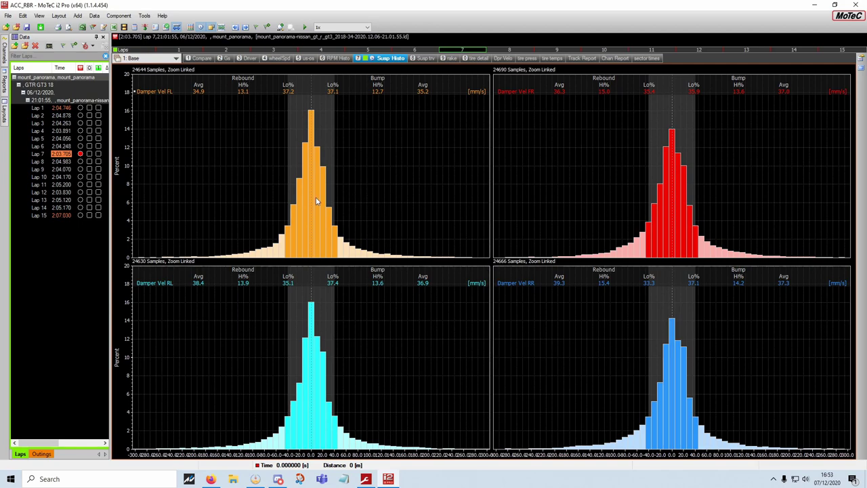
{"action": "right_click", "coordinate": [126, 133]}
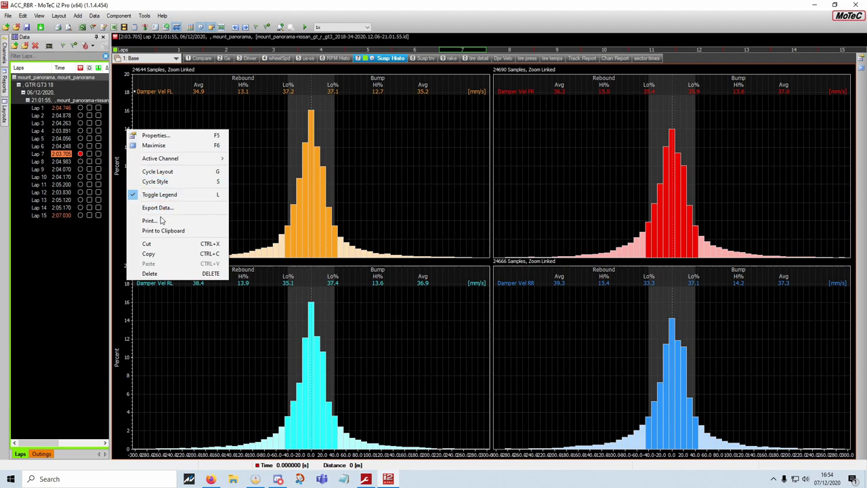
{"action": "left_click", "coordinate": [367, 208]}
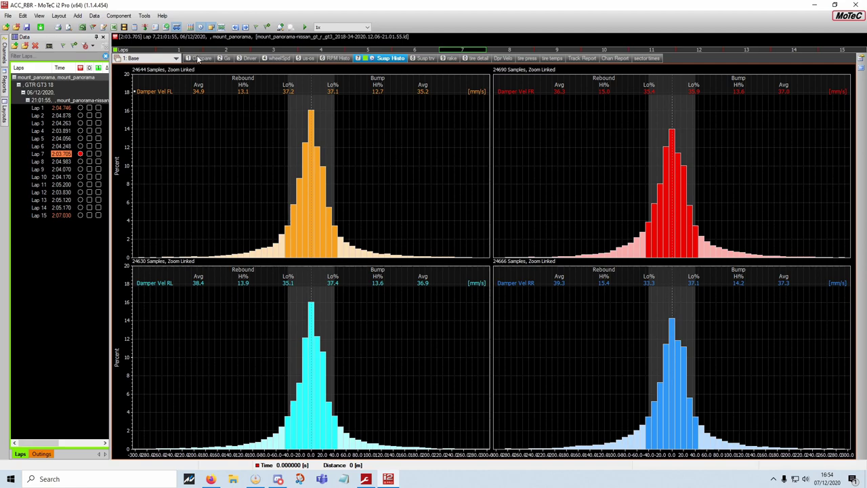
Review lap 7's rake graphs, placing the cursor at about 90 s, and check the tire pressure and tire temperature worksheets
{"action": "left_click", "coordinate": [451, 59]}
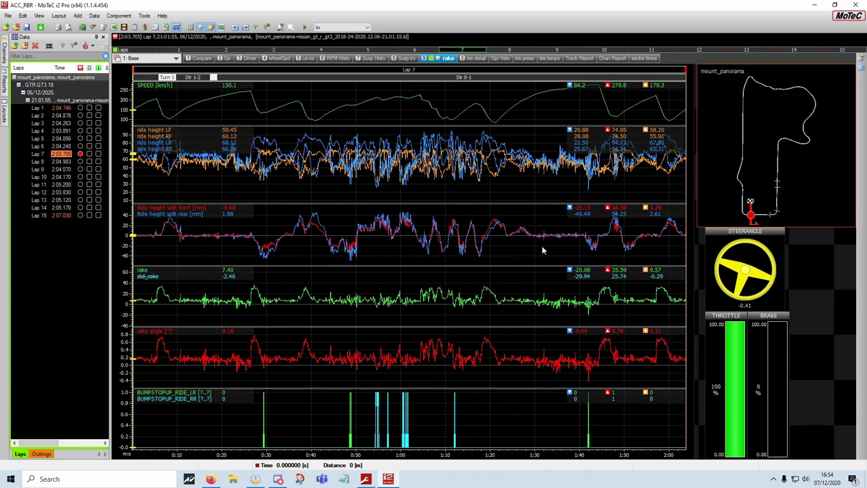
{"action": "left_click_drag", "start_coordinate": [558, 243], "coordinate": [537, 245]}
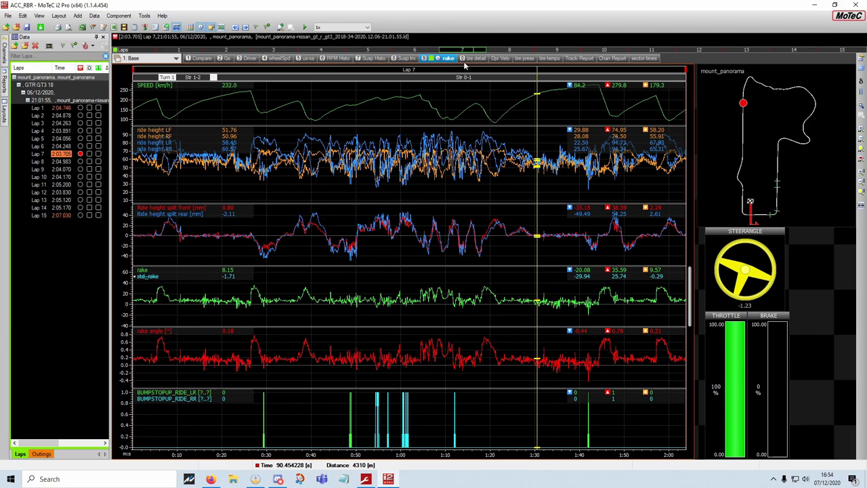
{"action": "left_click", "coordinate": [524, 60]}
{"action": "left_click", "coordinate": [548, 60]}
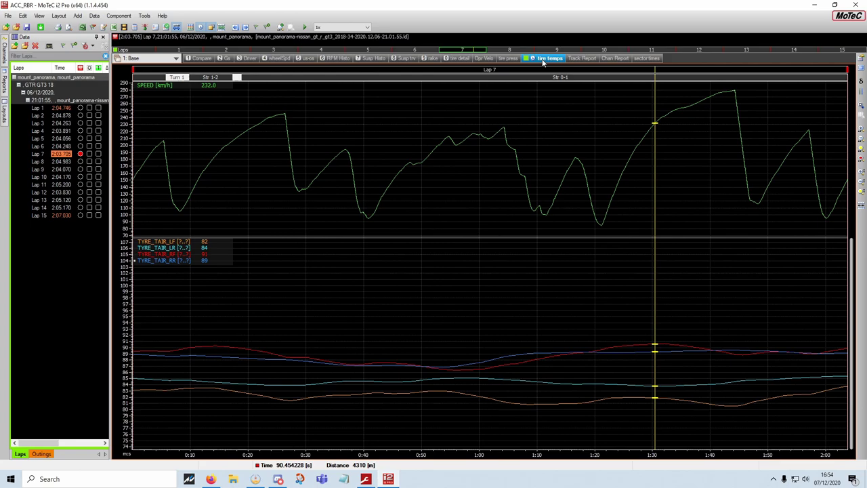
In the Driver worksheet, overlay lap 8 on lap 7 and zoom into the section from about 2440 m to 3400 m
{"action": "left_click", "coordinate": [203, 59]}
{"action": "left_click", "coordinate": [266, 60]}
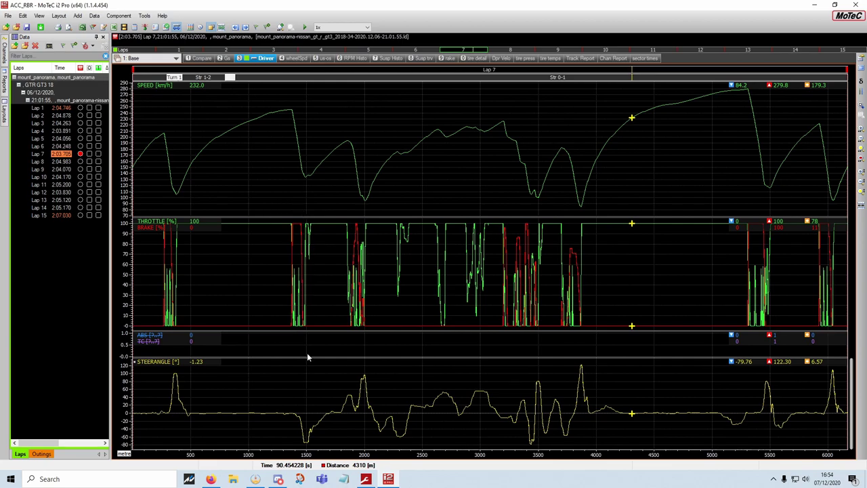
{"action": "left_click", "coordinate": [90, 162]}
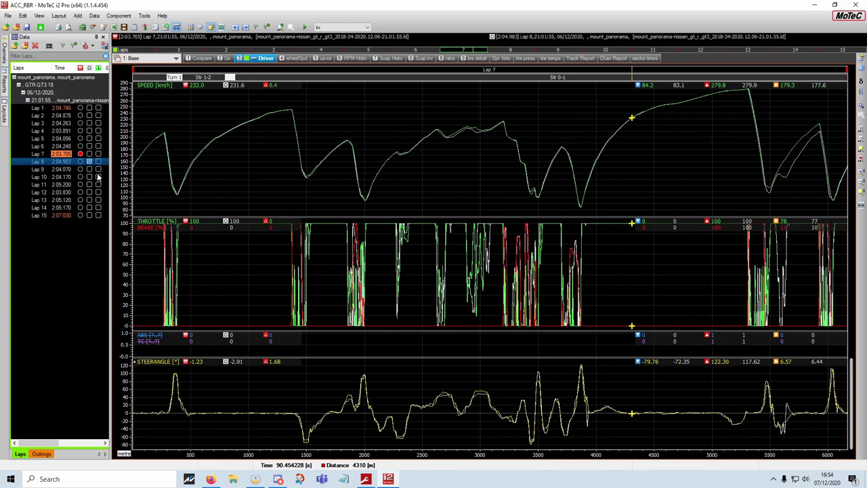
{"action": "left_click", "coordinate": [451, 144]}
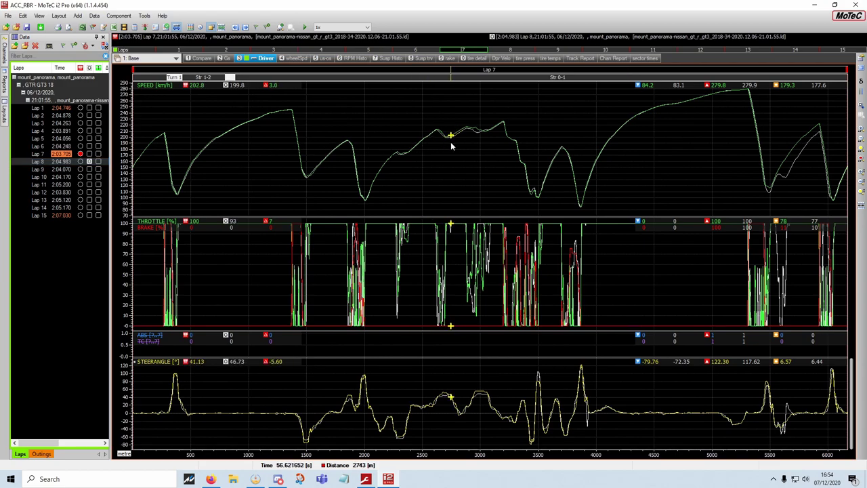
{"action": "mouse_move", "coordinate": [451, 144]}
{"action": "left_mouse_down"}
{"action": "mouse_move", "coordinate": [460, 145]}
{"action": "mouse_move", "coordinate": [444, 151]}
{"action": "left_mouse_up"}
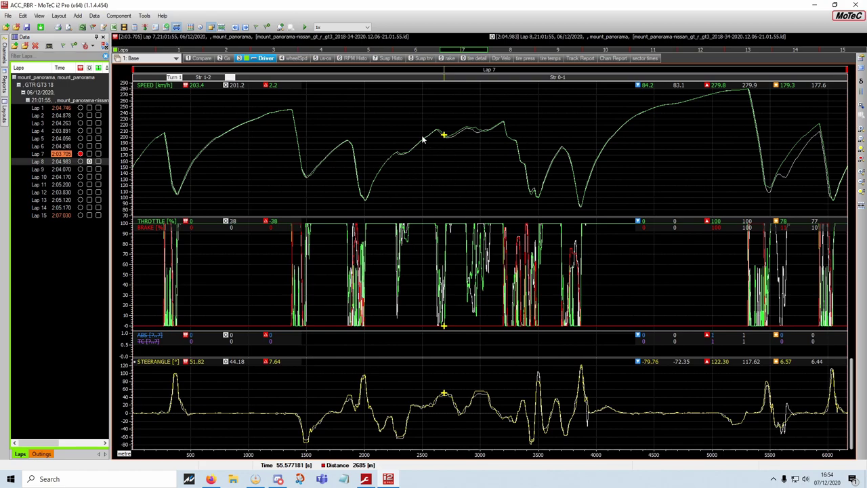
{"action": "left_click_drag", "start_coordinate": [416, 144], "coordinate": [526, 146]}
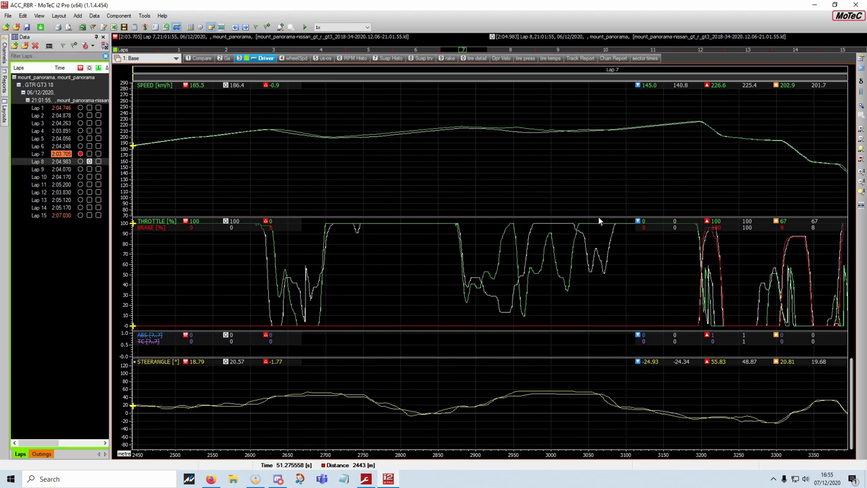
Look through the Track Report, sector times, tire detail, suspension histogram and RPM histogram worksheets for laps 7 and 8
{"action": "left_click", "coordinate": [579, 59]}
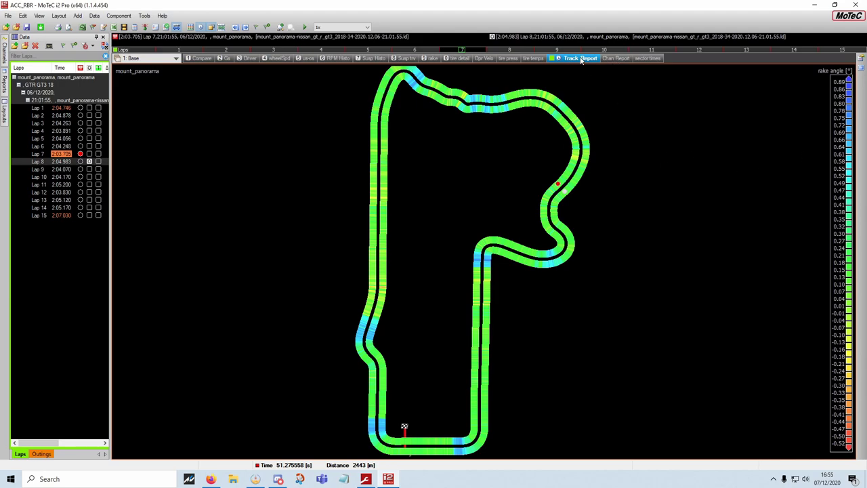
{"action": "left_click", "coordinate": [646, 59]}
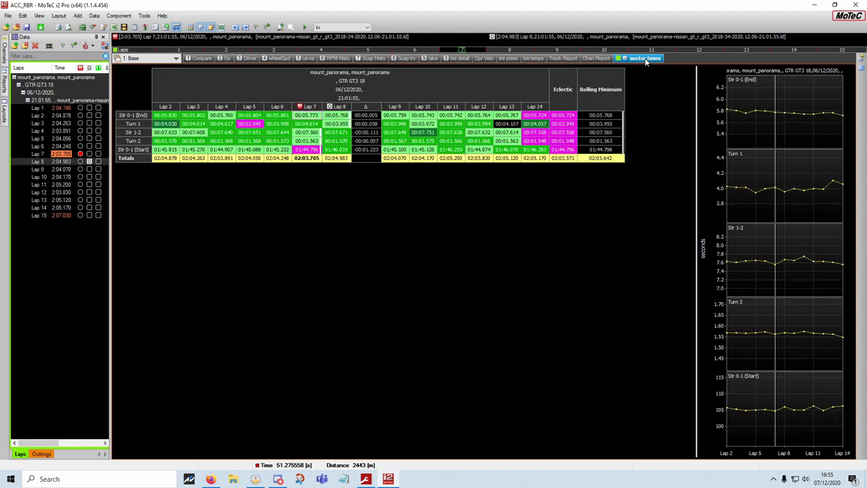
{"action": "left_click", "coordinate": [461, 59]}
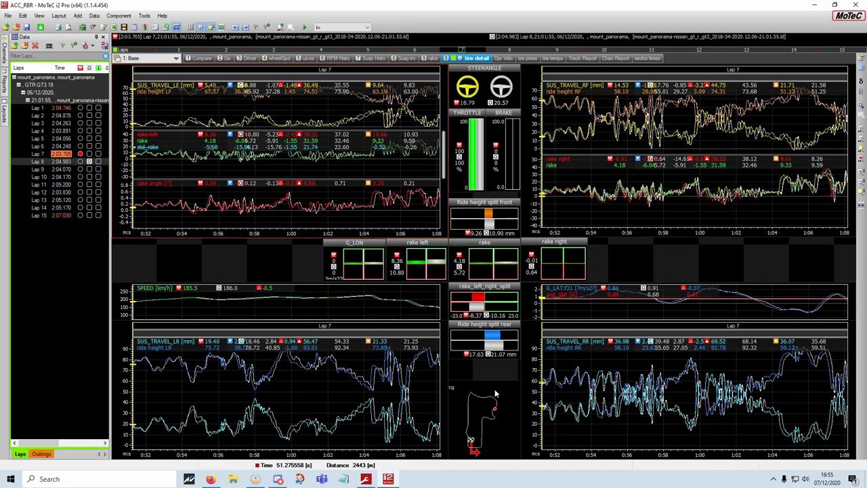
{"action": "left_click", "coordinate": [372, 59]}
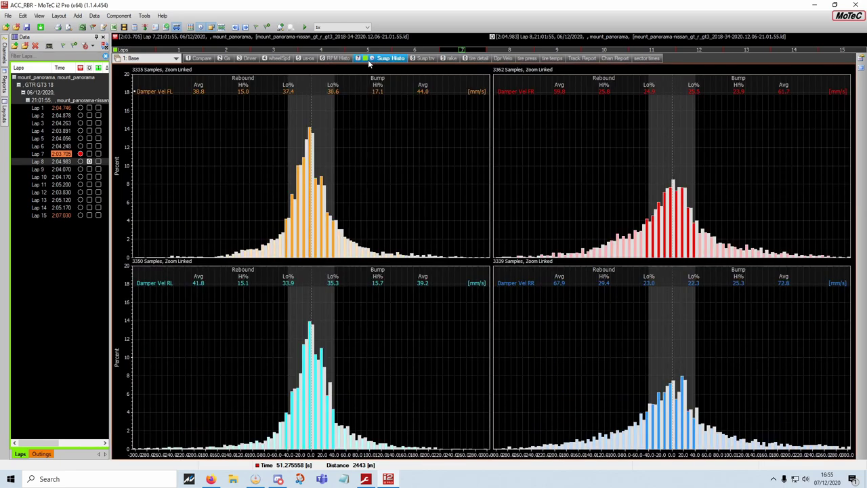
{"action": "left_click", "coordinate": [340, 59]}
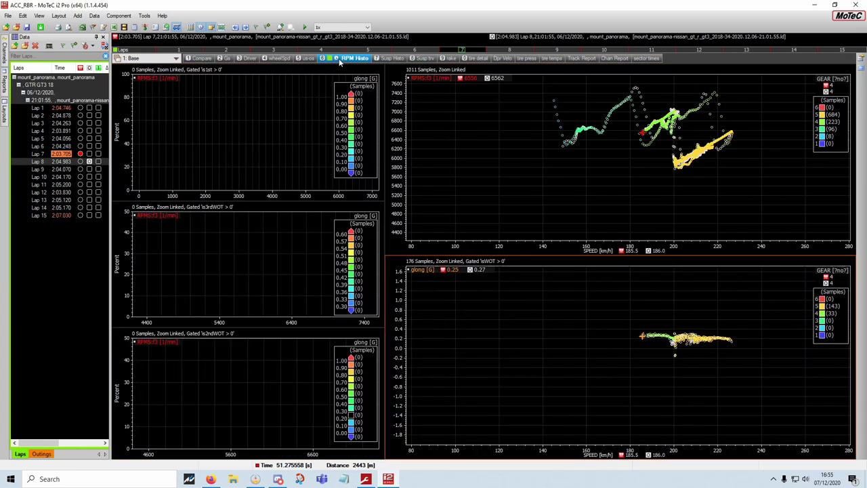
{"action": "left_click", "coordinate": [391, 59]}
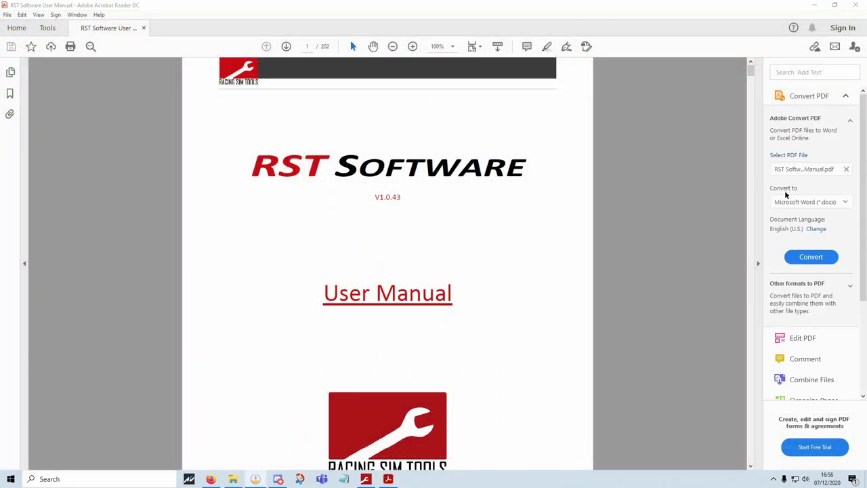
In Acrobat Reader, hide the tools pane beside the RST Software User Manual and reduce the page zoom to 71%
{"action": "left_click", "coordinate": [759, 237]}
{"action": "scroll", "coordinate": [451, 124], "scroll_direction": "down", "scroll_amount": 1}
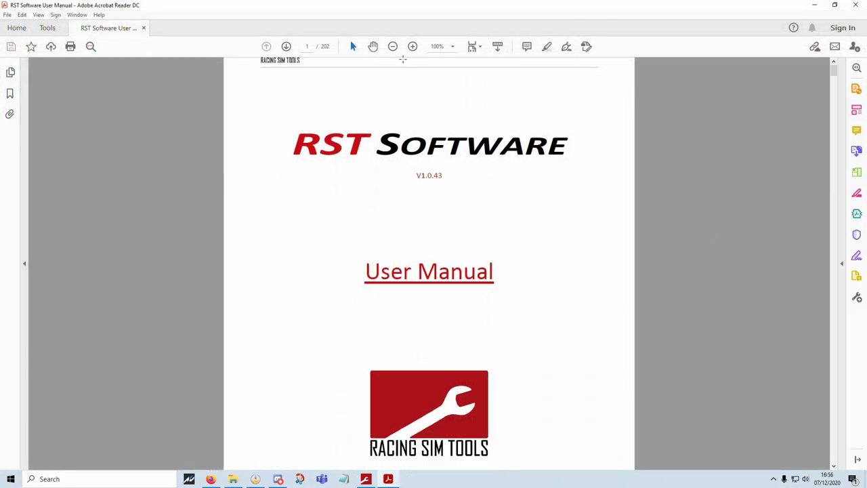
{"action": "left_click", "coordinate": [394, 48]}
{"action": "scroll", "coordinate": [467, 149], "scroll_direction": "down", "scroll_amount": 10}
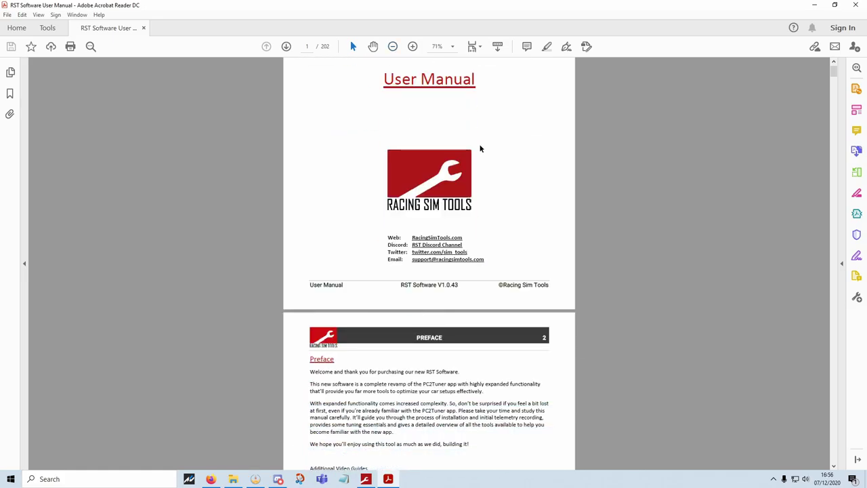
Read through the manual's 80/20 Rule (Tuning Essentials) chapter from page 64, covering balance, Damper Setup and Aero Setup
{"action": "left_click_drag", "start_coordinate": [833, 73], "coordinate": [818, 196]}
{"action": "scroll", "coordinate": [463, 282], "scroll_direction": "down", "scroll_amount": 10}
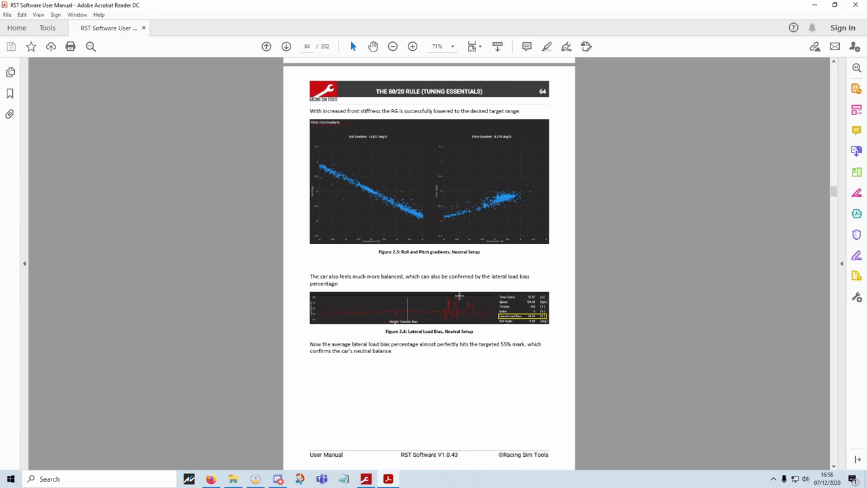
{"action": "scroll", "coordinate": [463, 283], "scroll_direction": "down", "scroll_amount": 15}
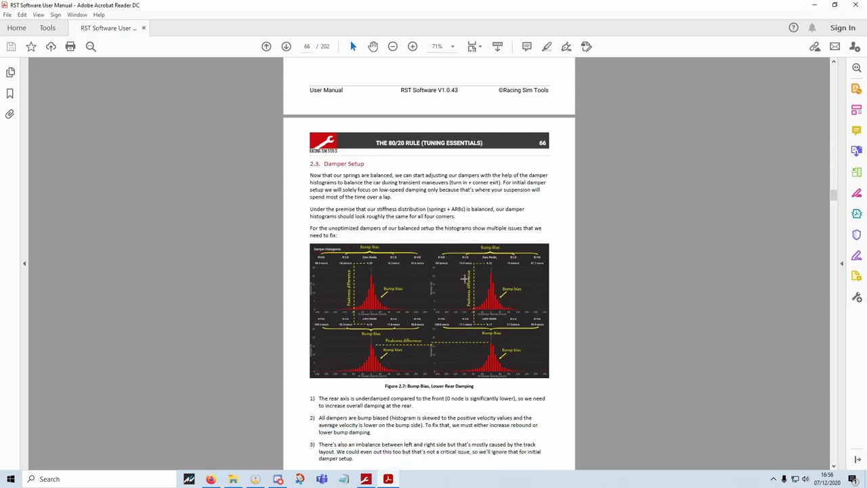
{"action": "scroll", "coordinate": [401, 187], "scroll_direction": "down", "scroll_amount": 15}
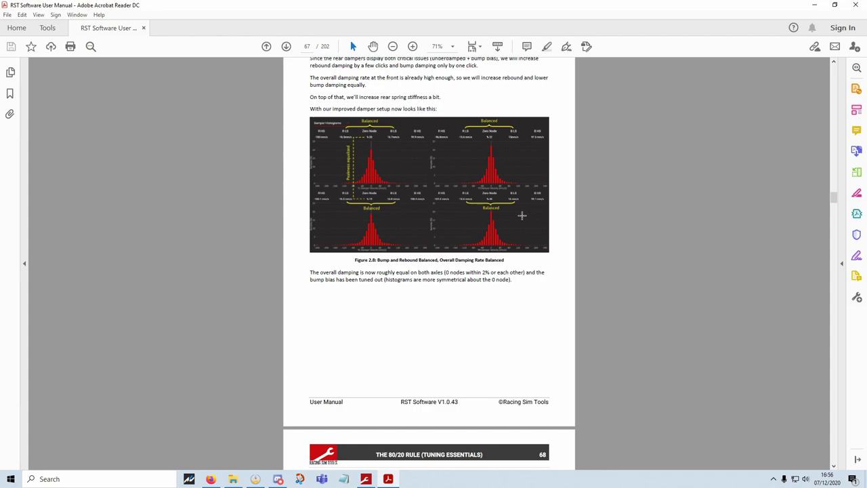
{"action": "scroll", "coordinate": [487, 254], "scroll_direction": "down", "scroll_amount": 8}
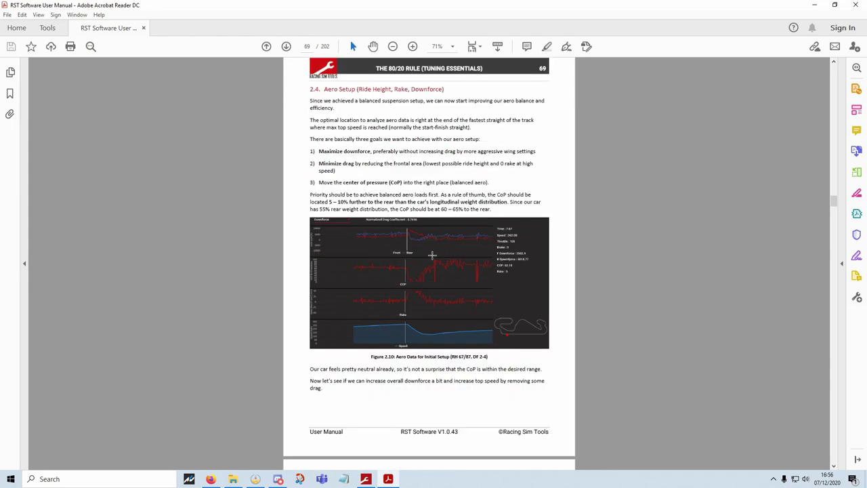
{"action": "scroll", "coordinate": [596, 310], "scroll_direction": "down", "scroll_amount": 15}
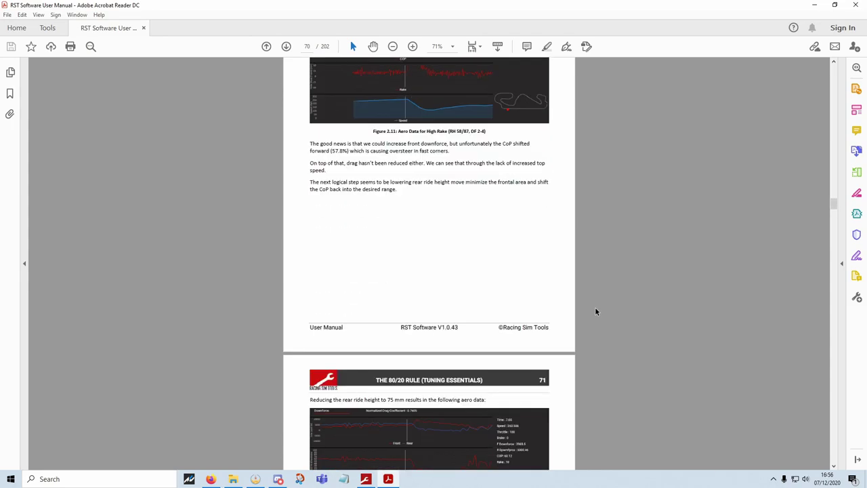
{"action": "scroll", "coordinate": [596, 312], "scroll_direction": "down", "scroll_amount": 8}
Return to the front of the manual and examine the Table of Contents on pages 3 and 4
{"action": "left_click_drag", "start_coordinate": [834, 210], "coordinate": [838, 80]}
{"action": "scroll", "coordinate": [599, 288], "scroll_direction": "down", "scroll_amount": 10}
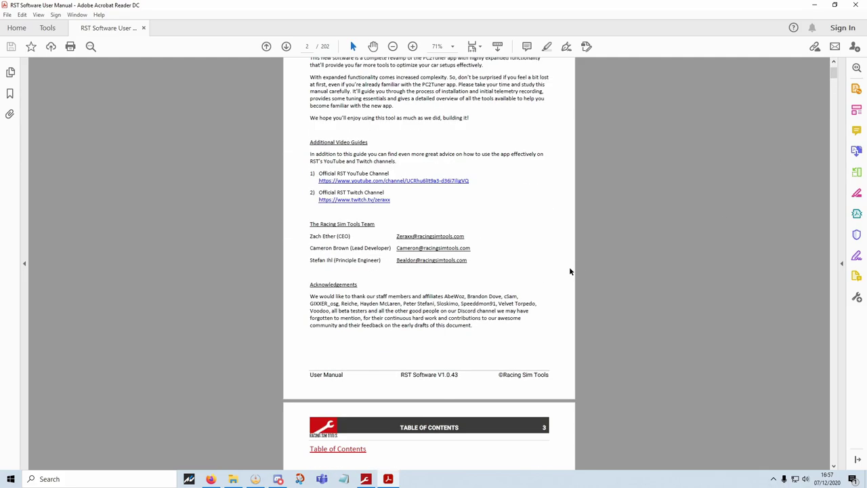
{"action": "scroll", "coordinate": [445, 251], "scroll_direction": "down", "scroll_amount": 2}
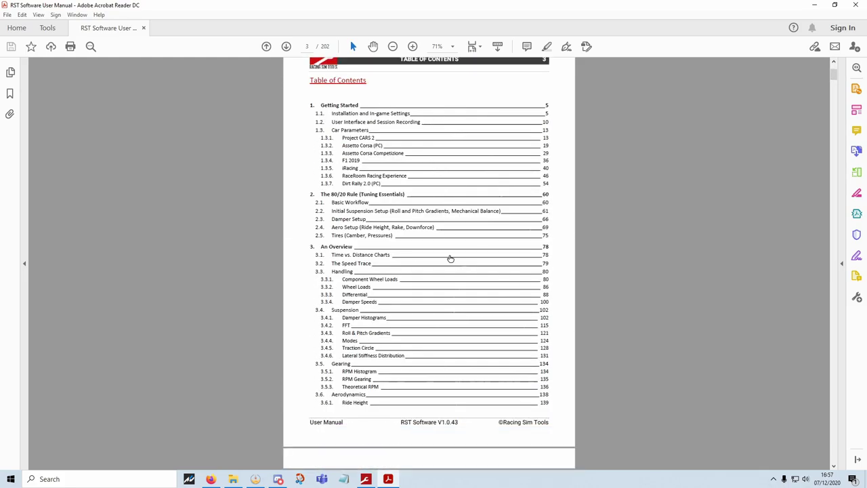
{"action": "scroll", "coordinate": [512, 307], "scroll_direction": "down", "scroll_amount": 1}
{"action": "scroll", "coordinate": [512, 309], "scroll_direction": "down", "scroll_amount": 10}
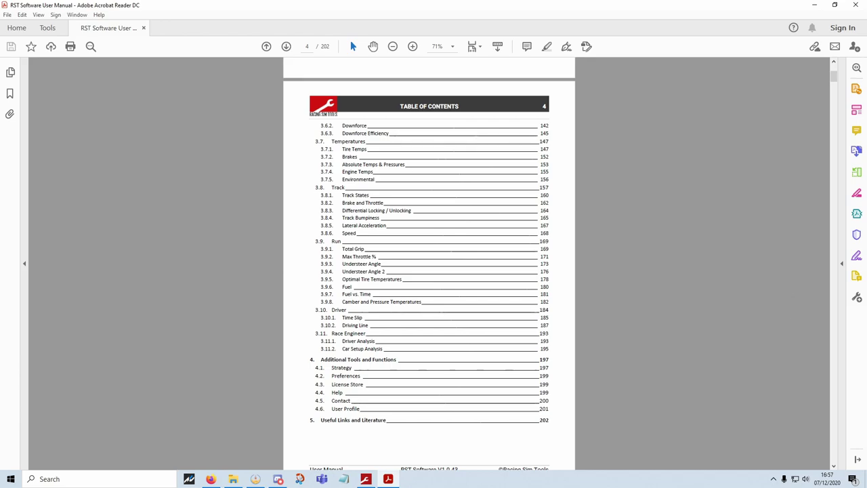
{"action": "scroll", "coordinate": [584, 239], "scroll_direction": "down", "scroll_amount": 3}
{"action": "scroll", "coordinate": [584, 240], "scroll_direction": "down", "scroll_amount": 2}
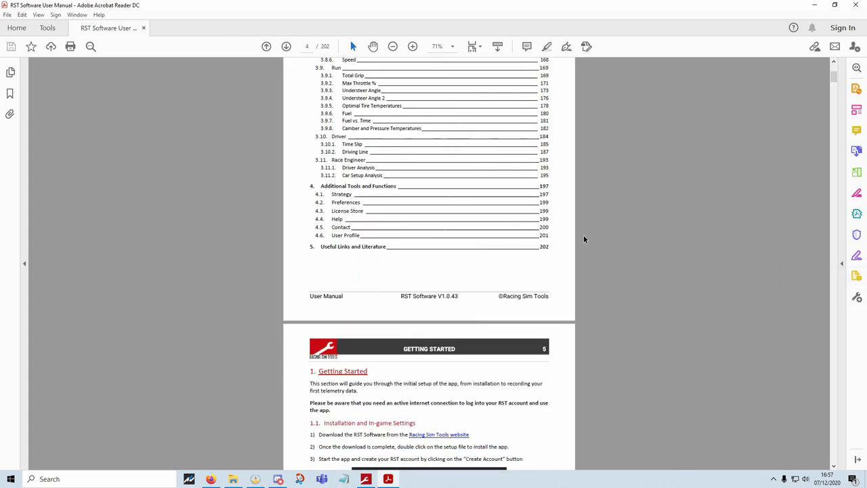
{"action": "scroll", "coordinate": [584, 239], "scroll_direction": "up", "scroll_amount": 6}
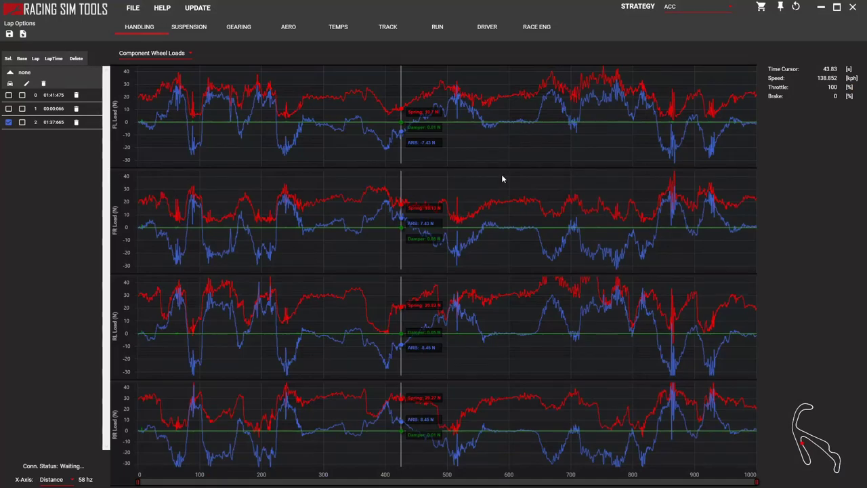
In Racing Sim Tools, examine lap 2's Component Wheel Loads by moving the cursor through the first corners
{"action": "left_click", "coordinate": [192, 116]}
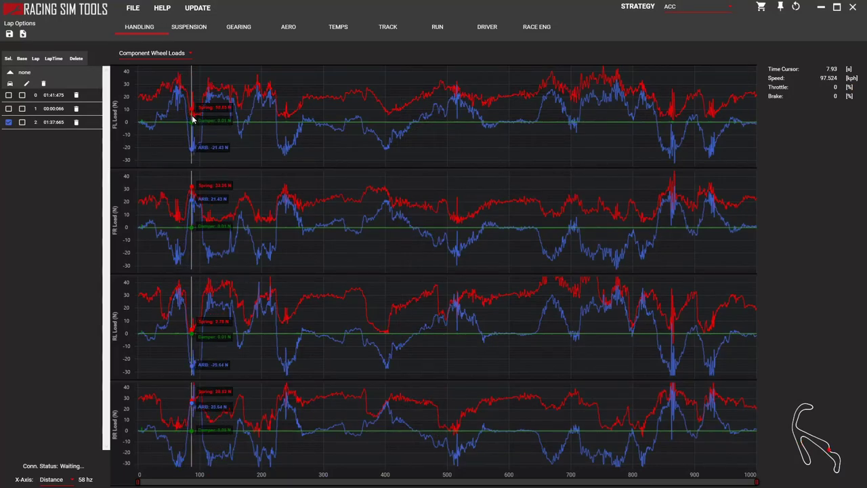
{"action": "key", "text": "Right"}
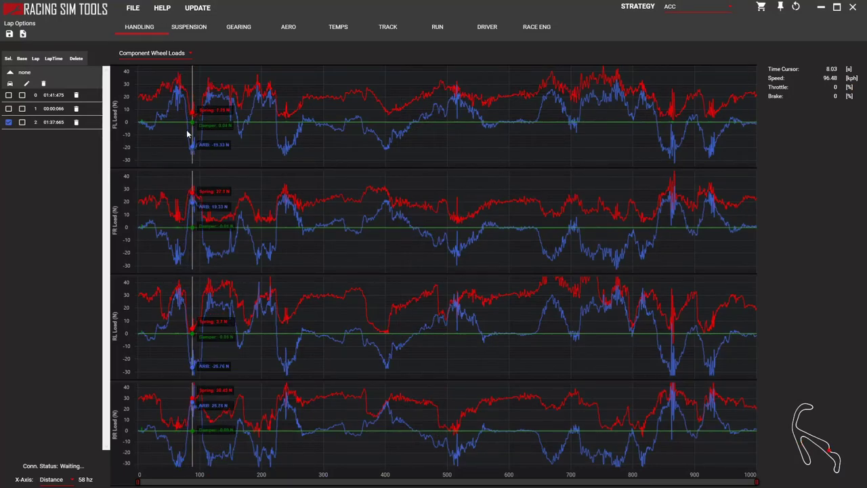
{"action": "key", "text": "Left"}
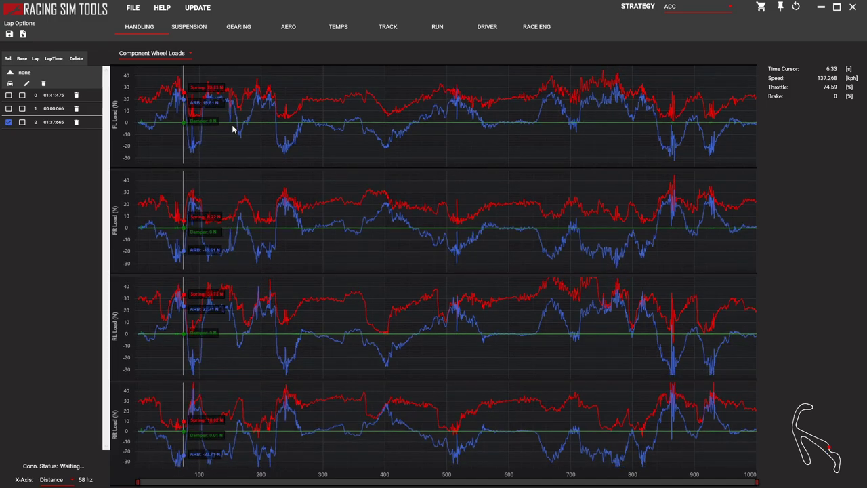
{"action": "left_click_drag", "start_coordinate": [190, 135], "coordinate": [226, 153]}
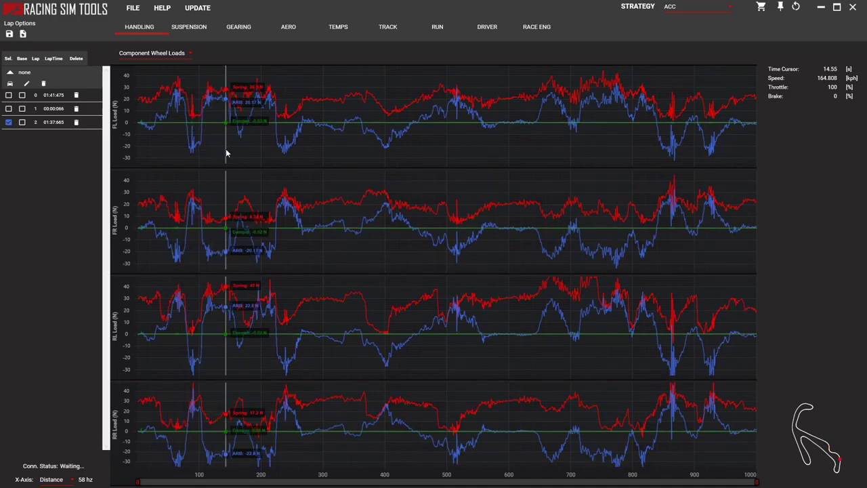
{"action": "key", "text": "Right"}
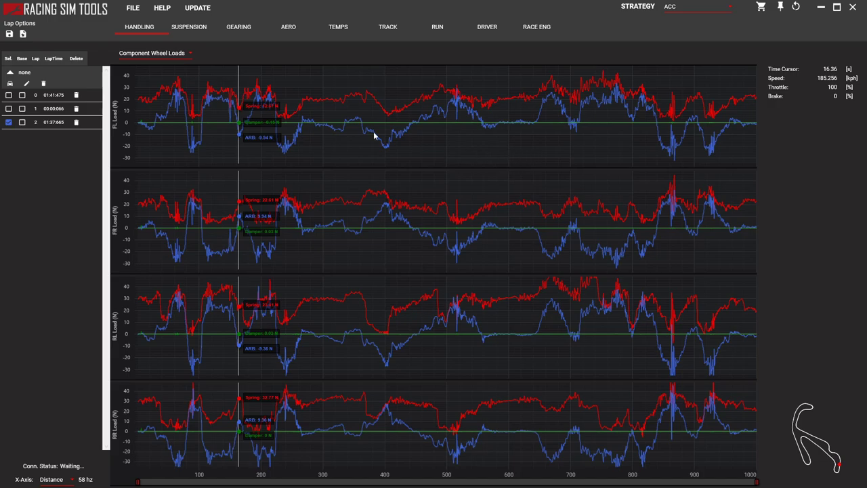
Show the Stability graphs, inspect the largest yaw stability spike and the following straight with the cursor, and open the Gearing section's RPM Histogram
{"action": "left_click", "coordinate": [169, 54]}
{"action": "left_click", "coordinate": [151, 113]}
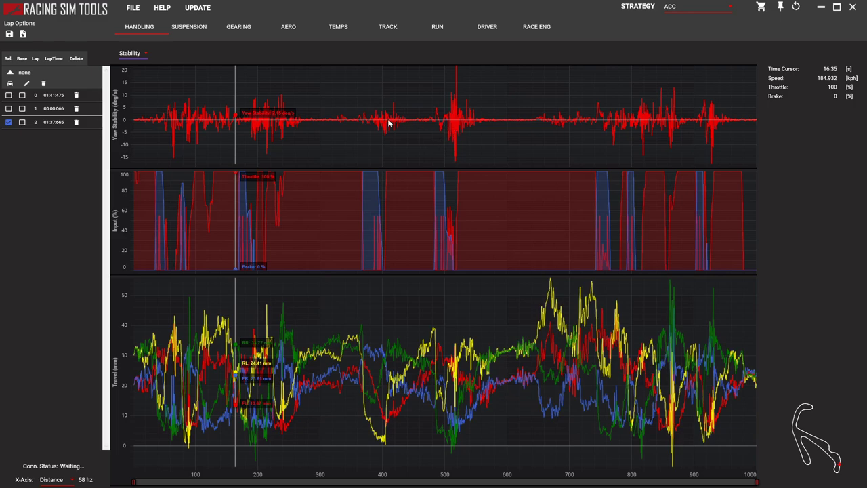
{"action": "left_click_drag", "start_coordinate": [398, 126], "coordinate": [453, 127]}
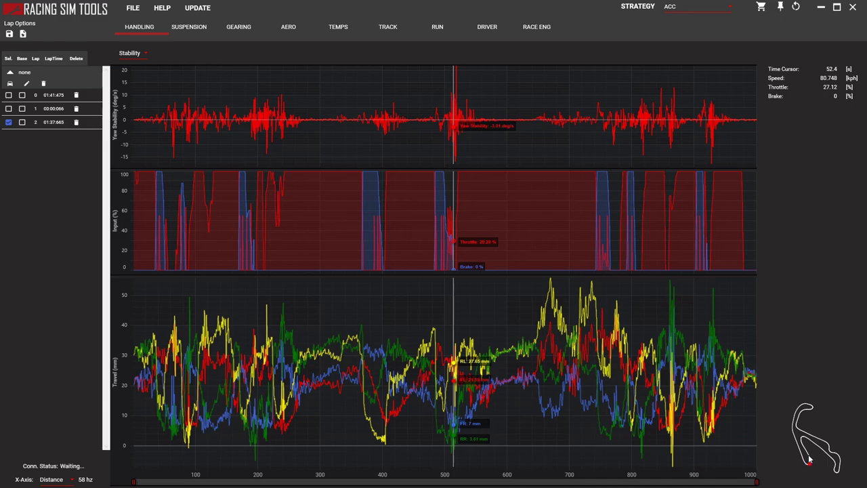
{"action": "left_click_drag", "start_coordinate": [467, 121], "coordinate": [546, 121]}
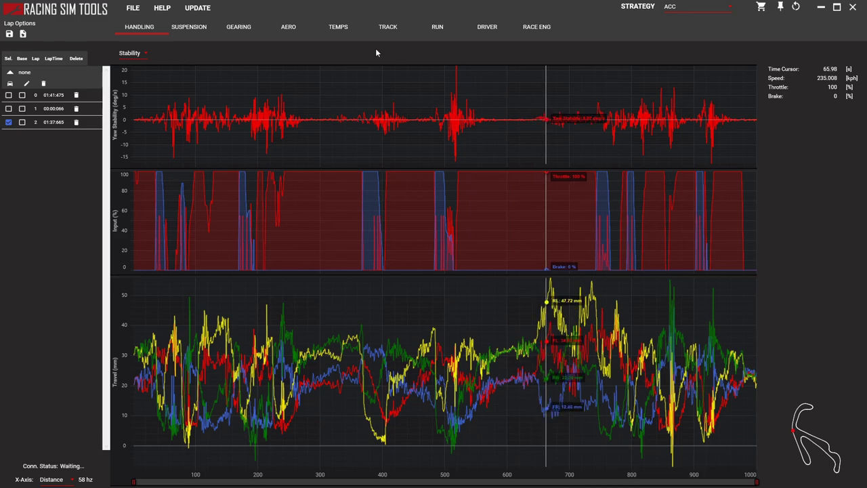
{"action": "left_click", "coordinate": [238, 27]}
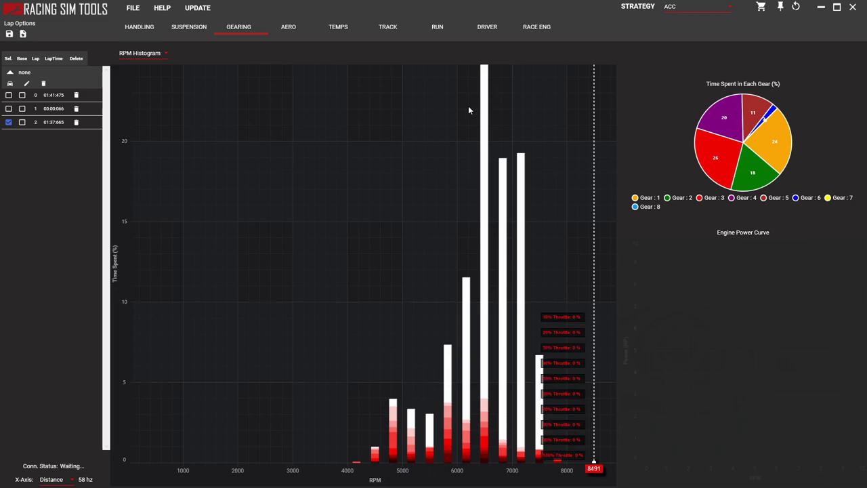
Show the Suspension section's Damper Histograms in Normal View, and examine the Modal Analysis graphs
{"action": "left_click", "coordinate": [203, 28]}
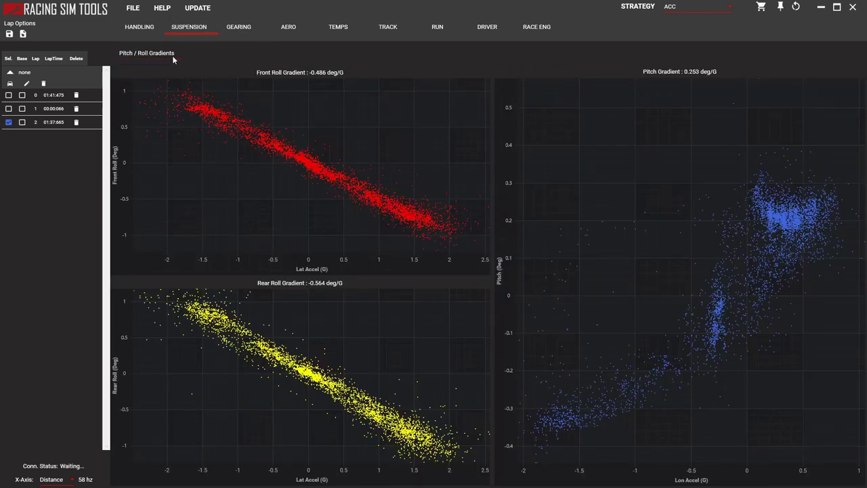
{"action": "left_click", "coordinate": [172, 60]}
{"action": "left_click", "coordinate": [170, 68]}
{"action": "left_click", "coordinate": [203, 64]}
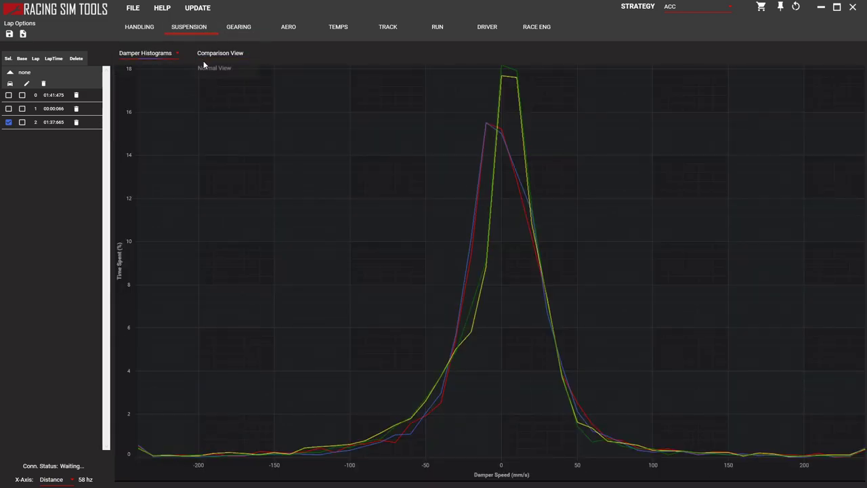
{"action": "left_click", "coordinate": [211, 69]}
{"action": "left_click", "coordinate": [162, 55]}
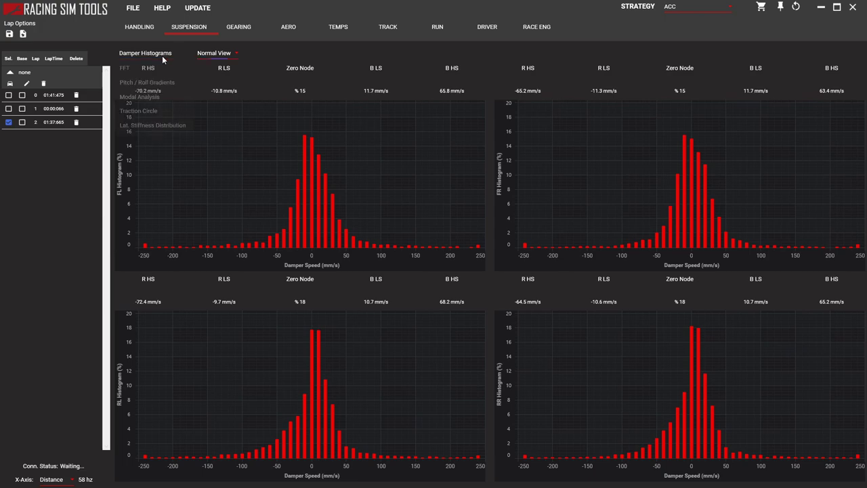
{"action": "left_click", "coordinate": [152, 97]}
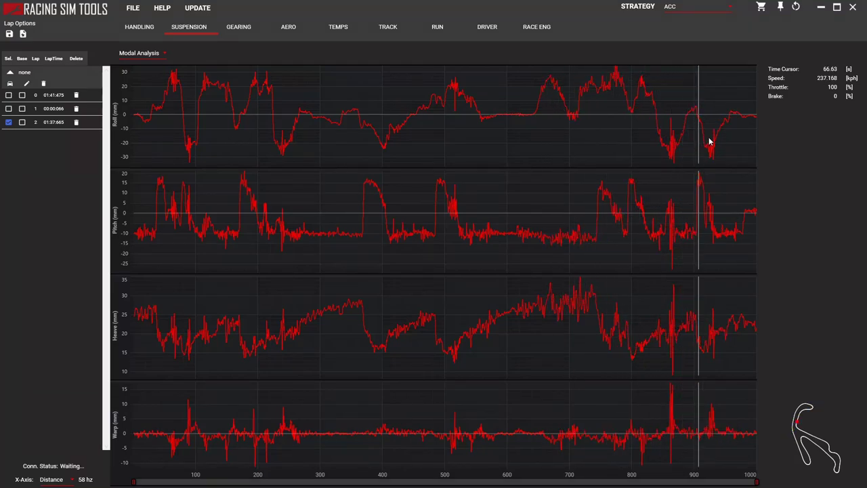
Examine the suspension's Traction Circle scatter plots and display the Lat. Stiffness Distribution graphs
{"action": "left_click", "coordinate": [152, 56]}
{"action": "left_click", "coordinate": [139, 110]}
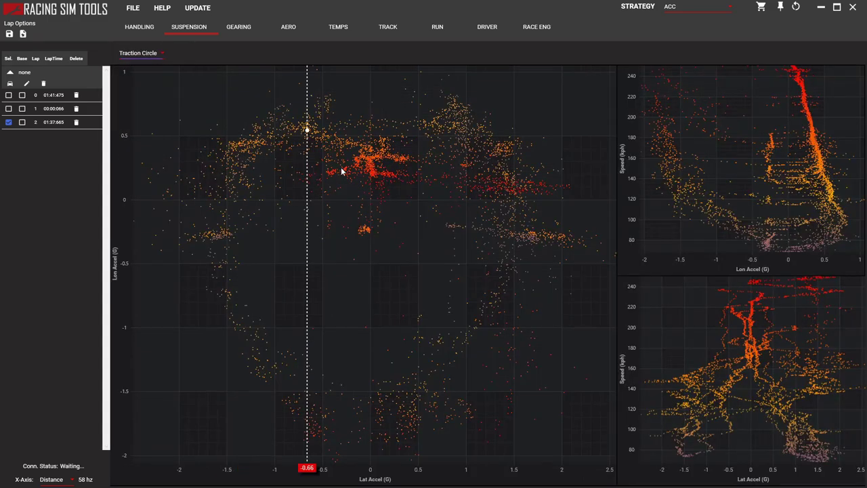
{"action": "scroll", "coordinate": [436, 219], "scroll_direction": "up", "scroll_amount": 3}
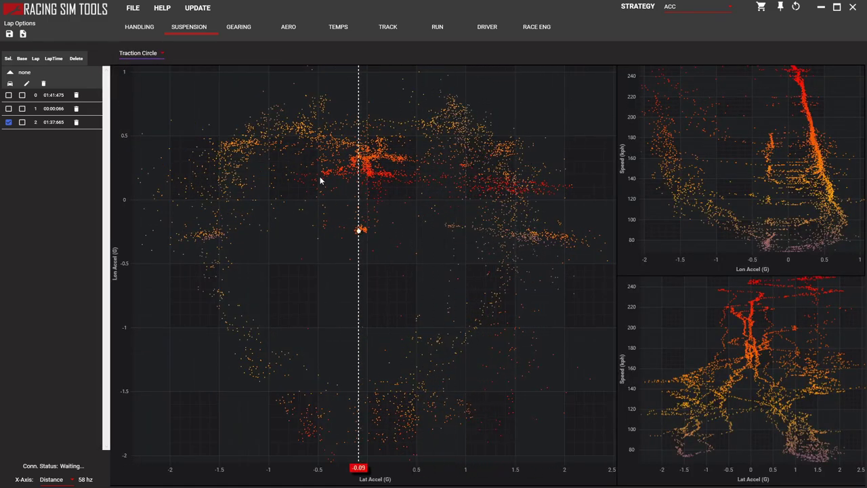
{"action": "left_click", "coordinate": [160, 53]}
{"action": "left_click", "coordinate": [164, 126]}
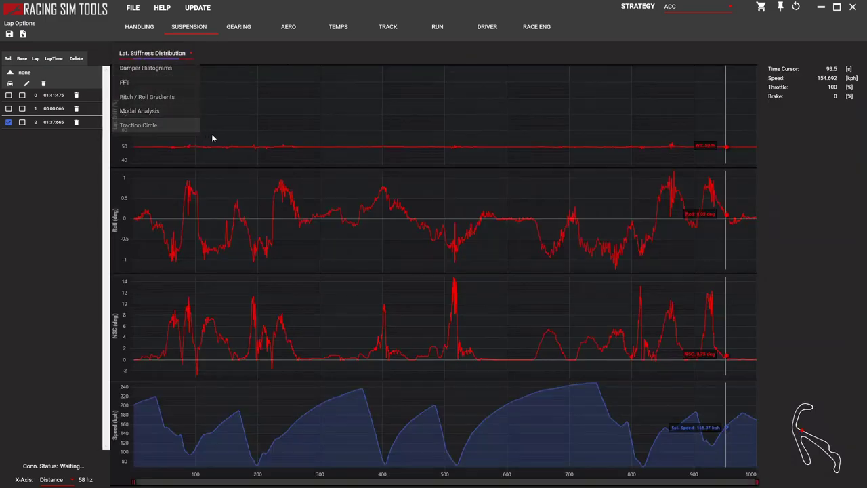
Return to the Gearing section and view its RPM Gearing plot and Theoretical RPM graphs
{"action": "left_click", "coordinate": [238, 28]}
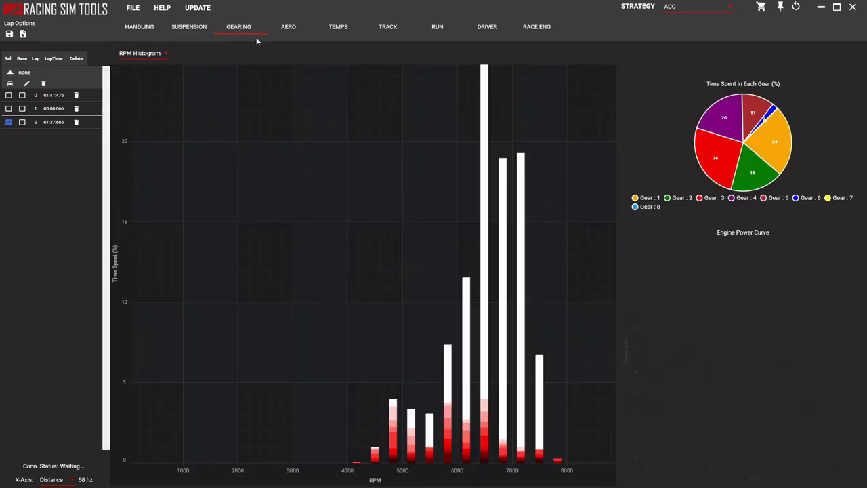
{"action": "left_click", "coordinate": [139, 55]}
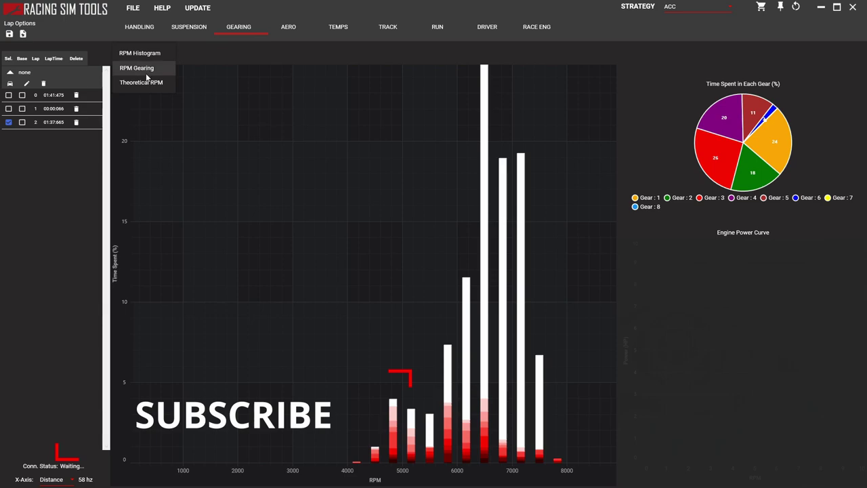
{"action": "left_click", "coordinate": [138, 69]}
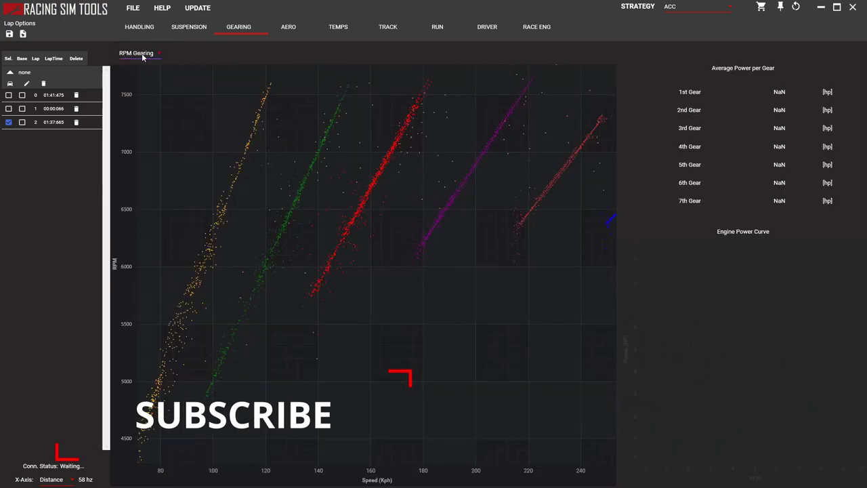
{"action": "left_click", "coordinate": [145, 53]}
{"action": "left_click", "coordinate": [149, 83]}
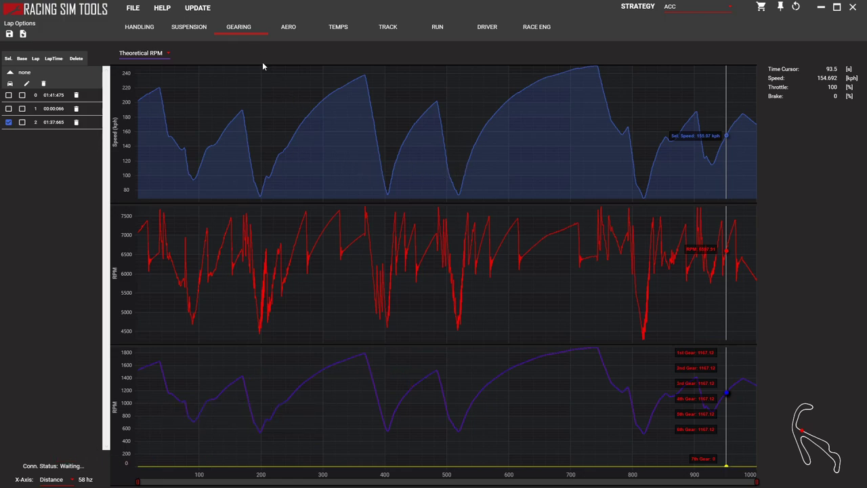
Show the Aero section's Downforce Efficiency graphs and move the cursor onto the lap's longest straight
{"action": "left_click", "coordinate": [290, 30]}
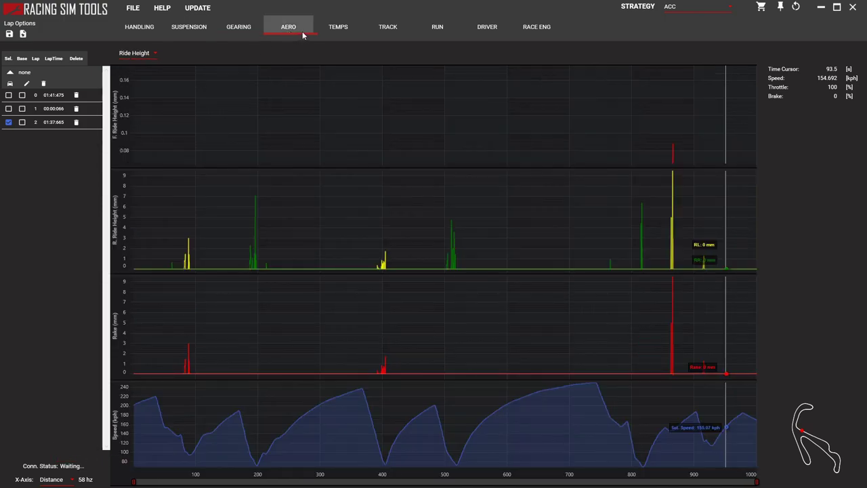
{"action": "left_click", "coordinate": [178, 55]}
{"action": "left_click", "coordinate": [149, 82]}
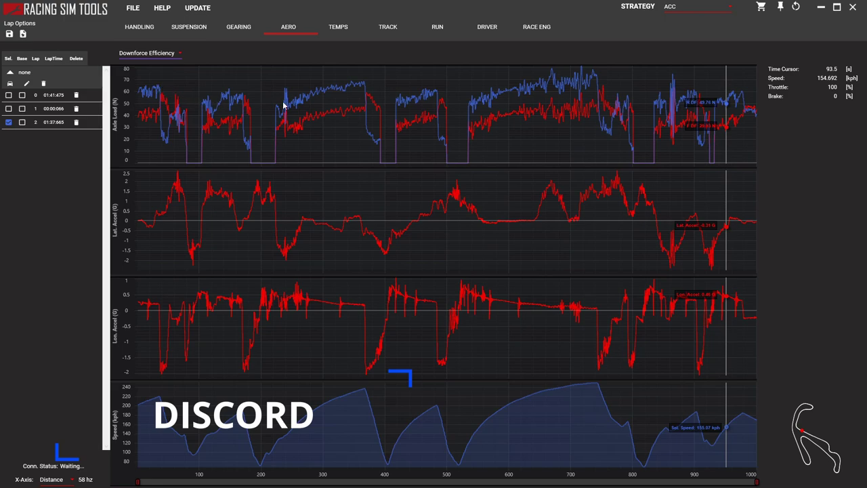
{"action": "left_click_drag", "start_coordinate": [415, 201], "coordinate": [504, 212]}
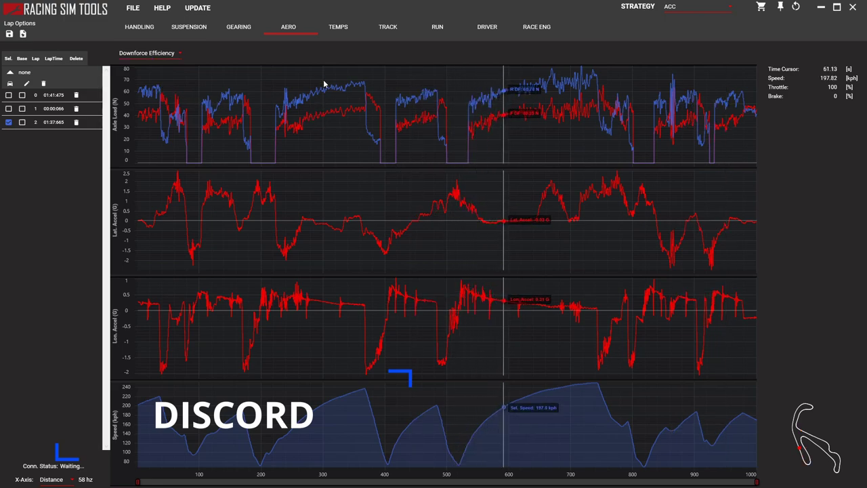
Display the Aero section's Downforce graphs and move the cursor along the longest straight to its end
{"action": "left_click", "coordinate": [144, 52]}
{"action": "left_click", "coordinate": [145, 83]}
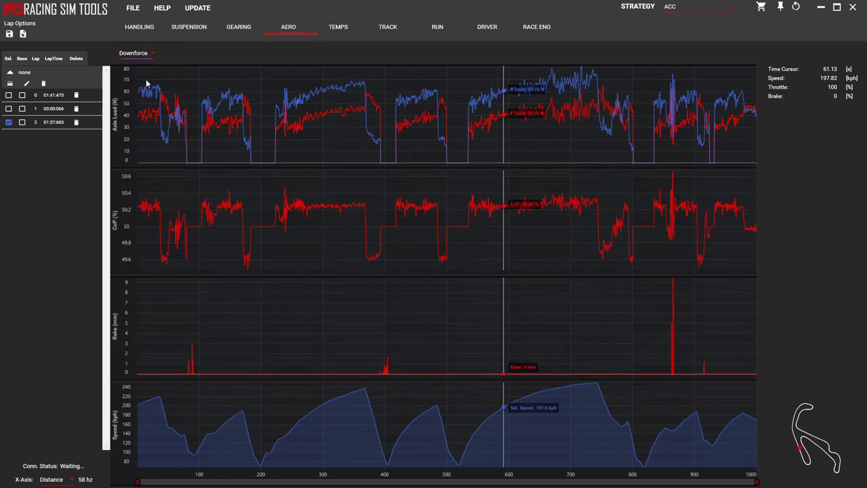
{"action": "left_click_drag", "start_coordinate": [516, 208], "coordinate": [594, 223]}
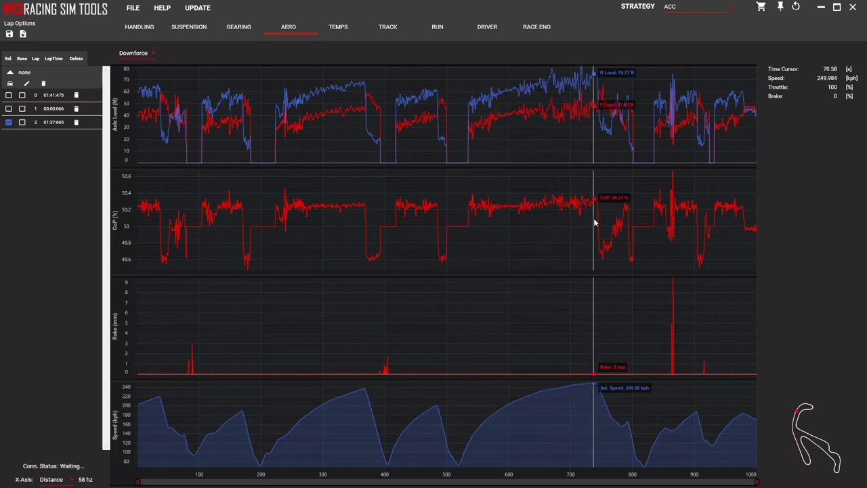
Look through the Temps, Track, Race Eng and Driver sections for lap 2, ending on the driver's Time Slip graphs
{"action": "left_click", "coordinate": [336, 31]}
{"action": "left_click", "coordinate": [382, 29]}
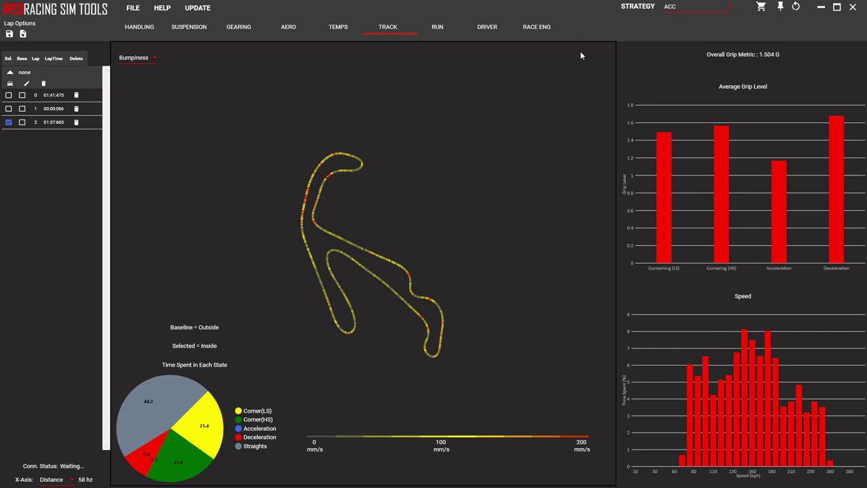
{"action": "left_click", "coordinate": [536, 27]}
{"action": "left_click", "coordinate": [489, 30]}
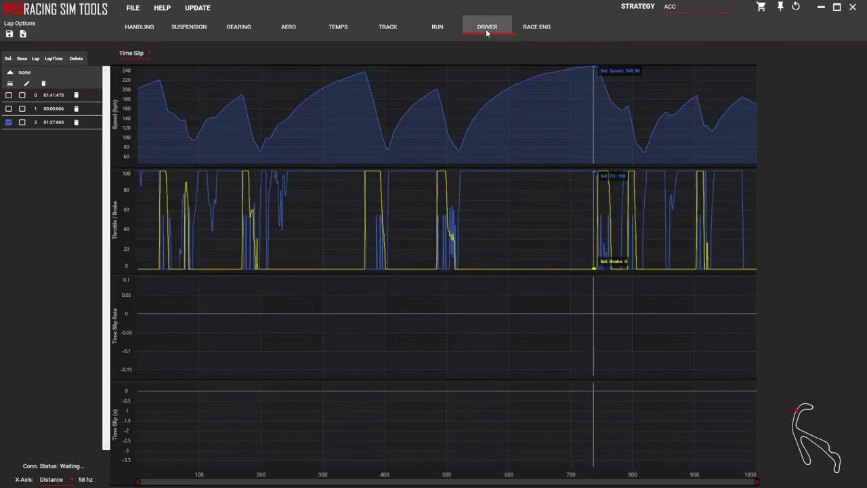